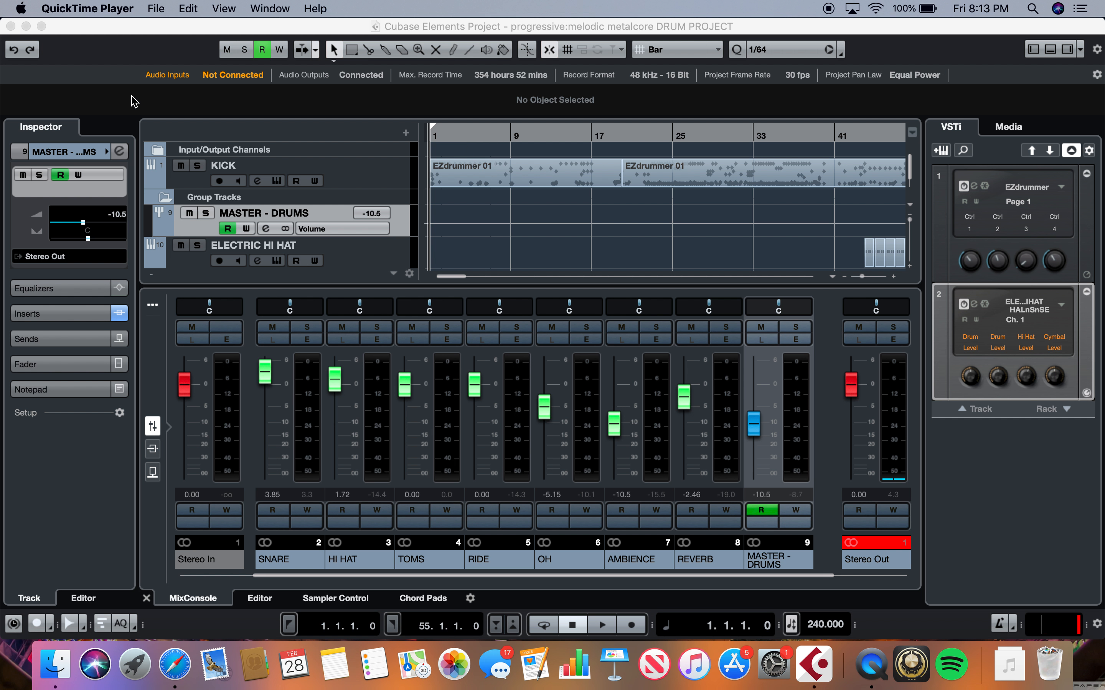
# Step: Play the full drum mix from bar 22 for a listening pass and stop playback
pyautogui.click(242, 102)
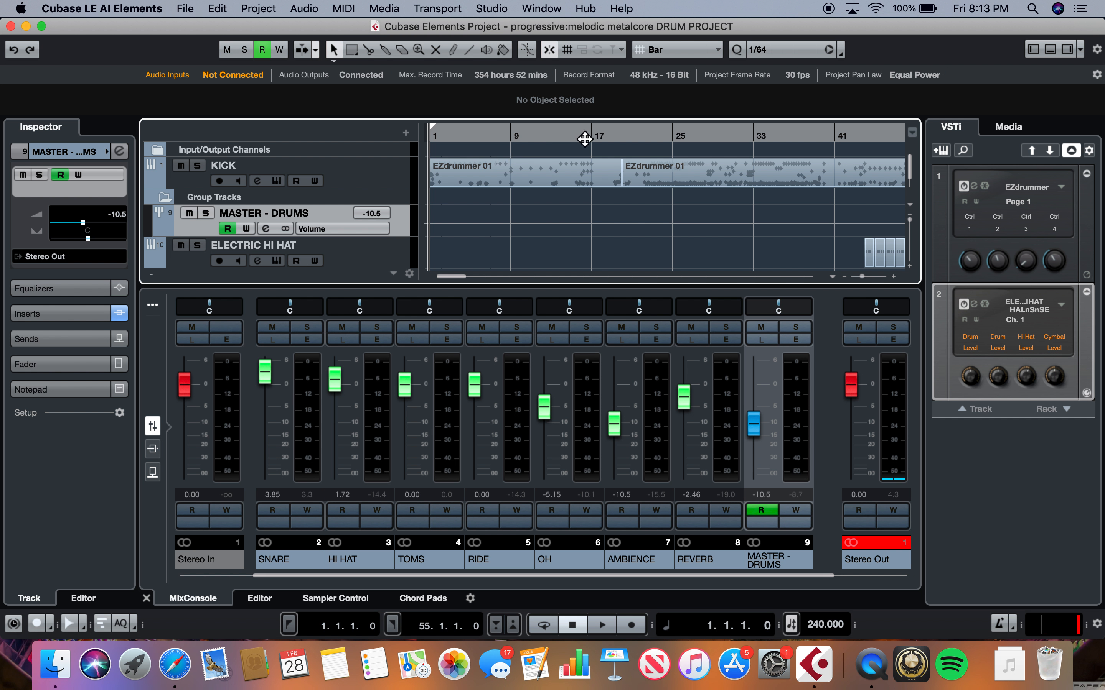
pyautogui.click(639, 139)
pyautogui.click(639, 139)
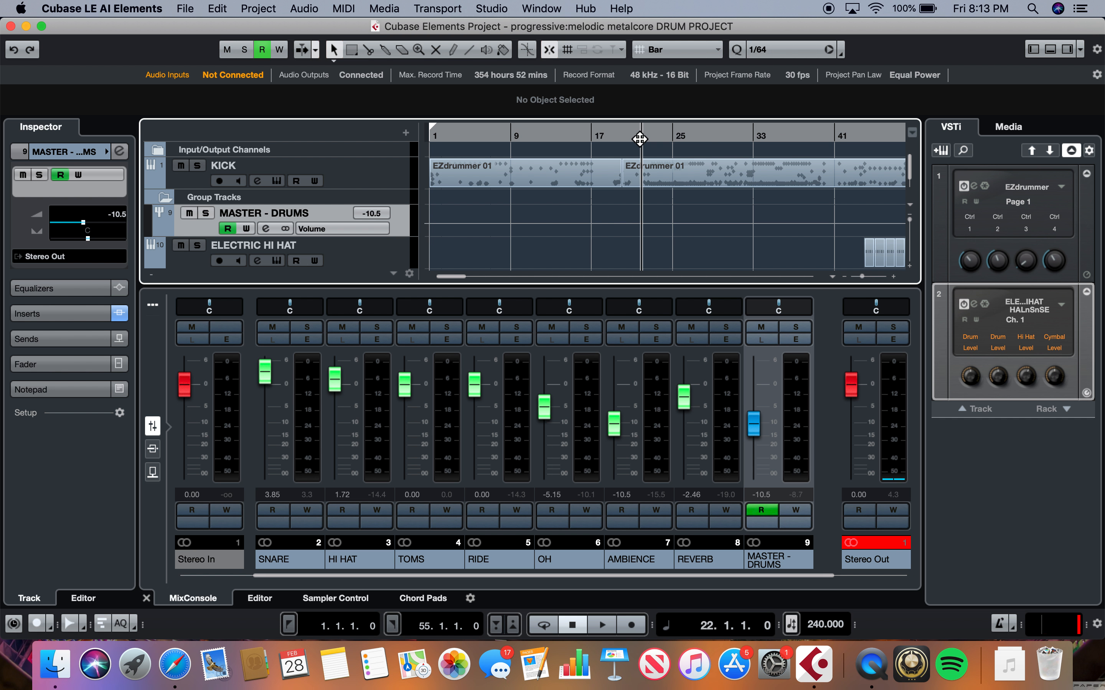
pyautogui.press('space')
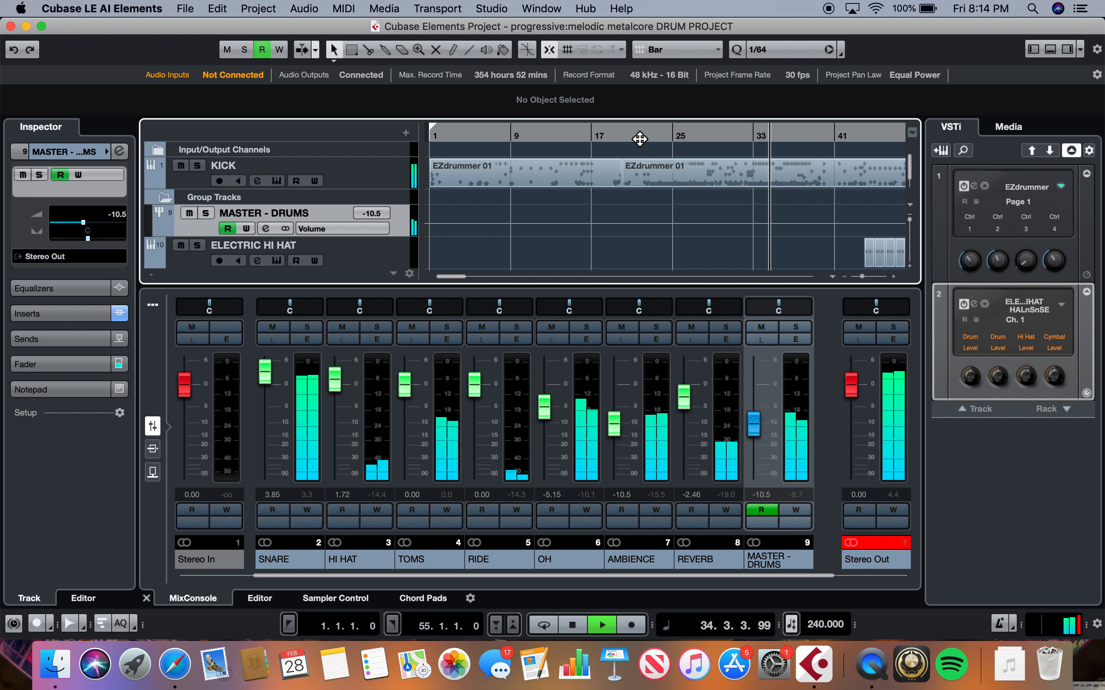
pyautogui.press('space')
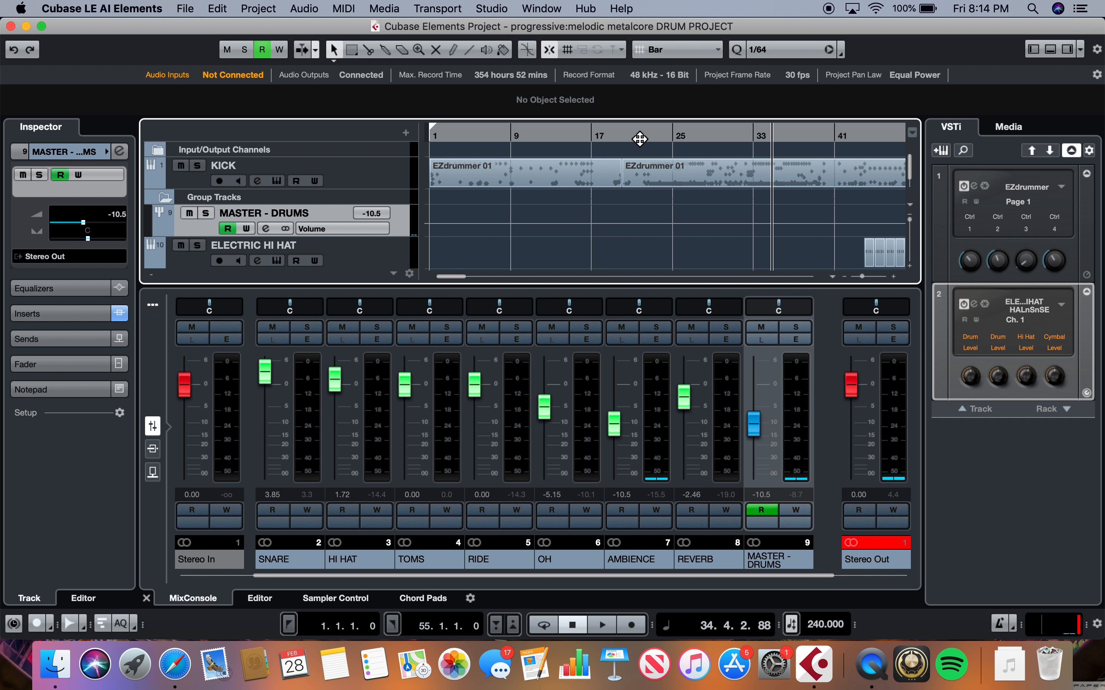
# Step: Place the playback position at bar 9 and show the channels' insert racks in an enlarged MixConsole
pyautogui.click(510, 137)
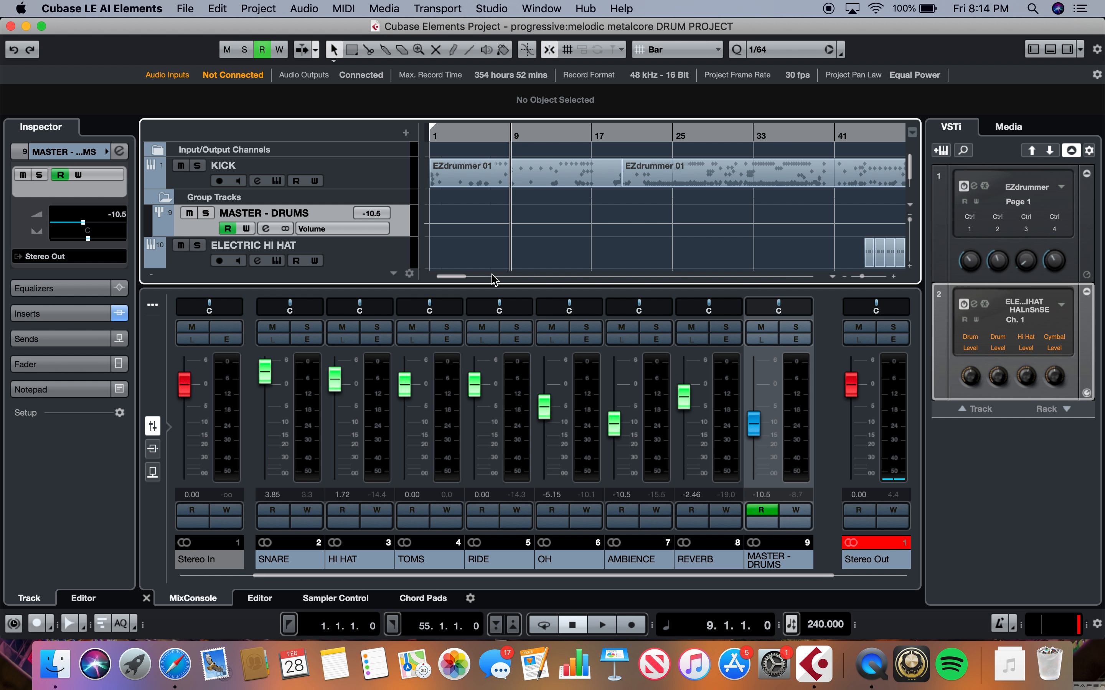
pyautogui.moveTo(495, 286); pyautogui.dragTo(495, 232)
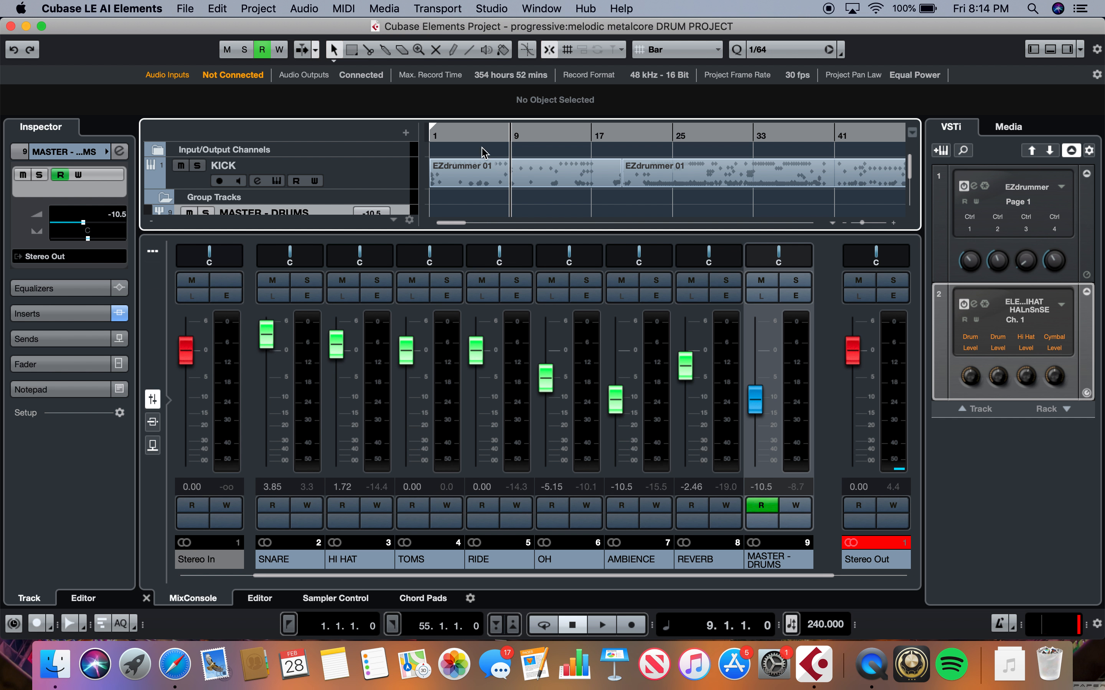
pyautogui.click(152, 421)
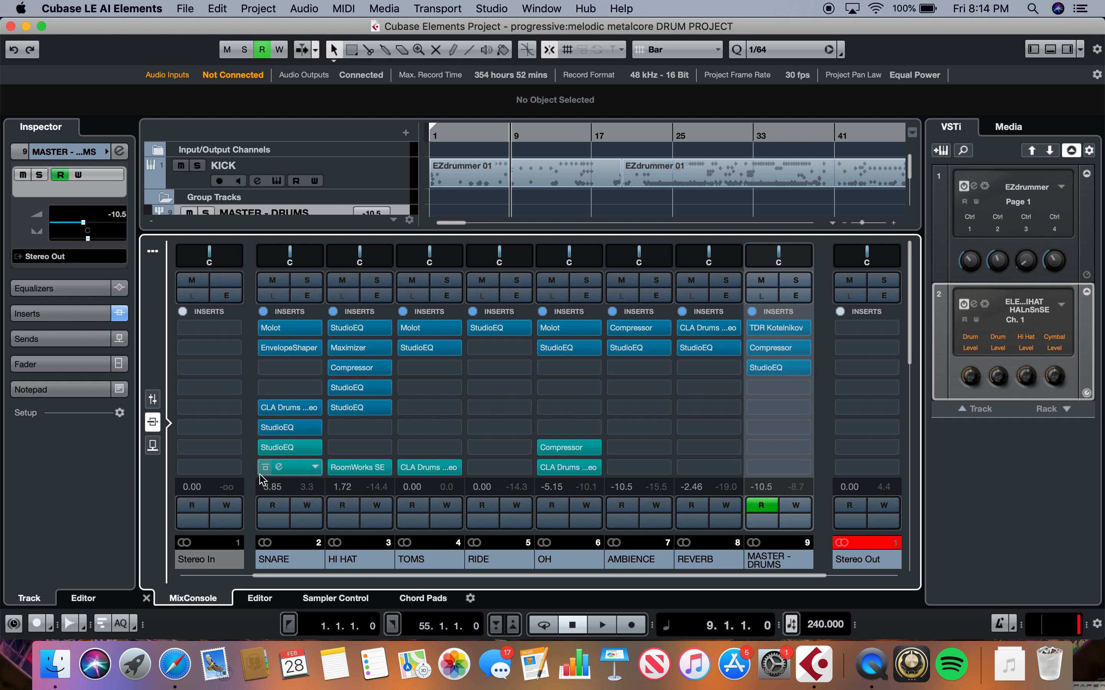
# Step: With the SNARE channel soloed, inspect the drum kit of the KICK track's EZdrummer instrument, and clear the solo
pyautogui.click(307, 280)
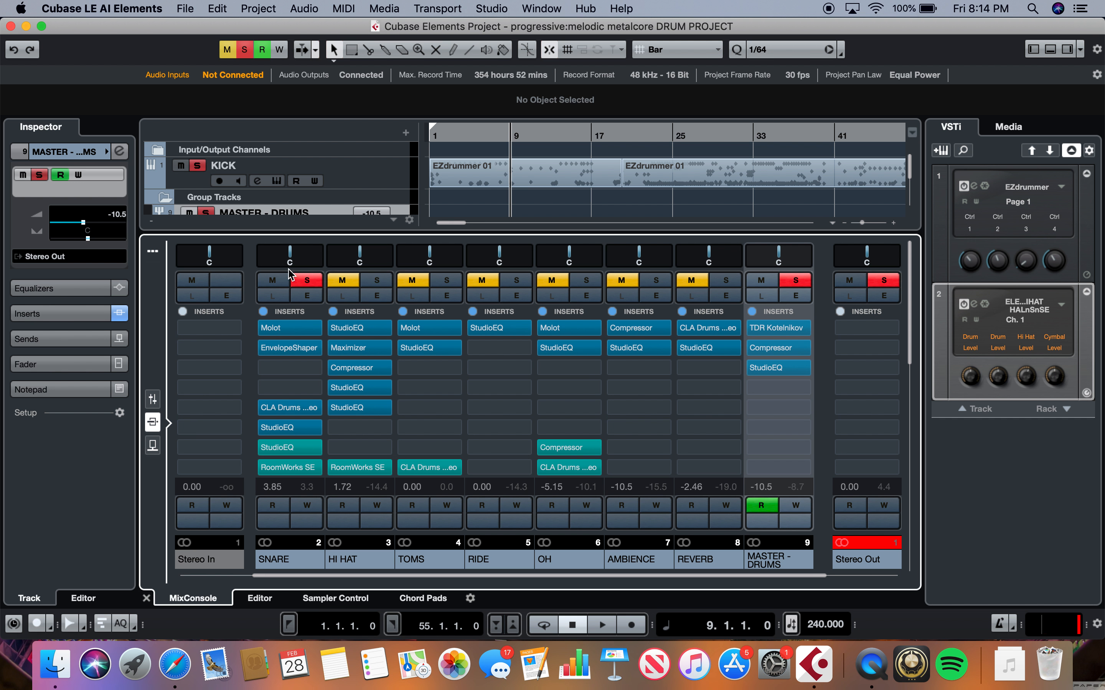
pyautogui.moveTo(300, 234); pyautogui.dragTo(276, 437)
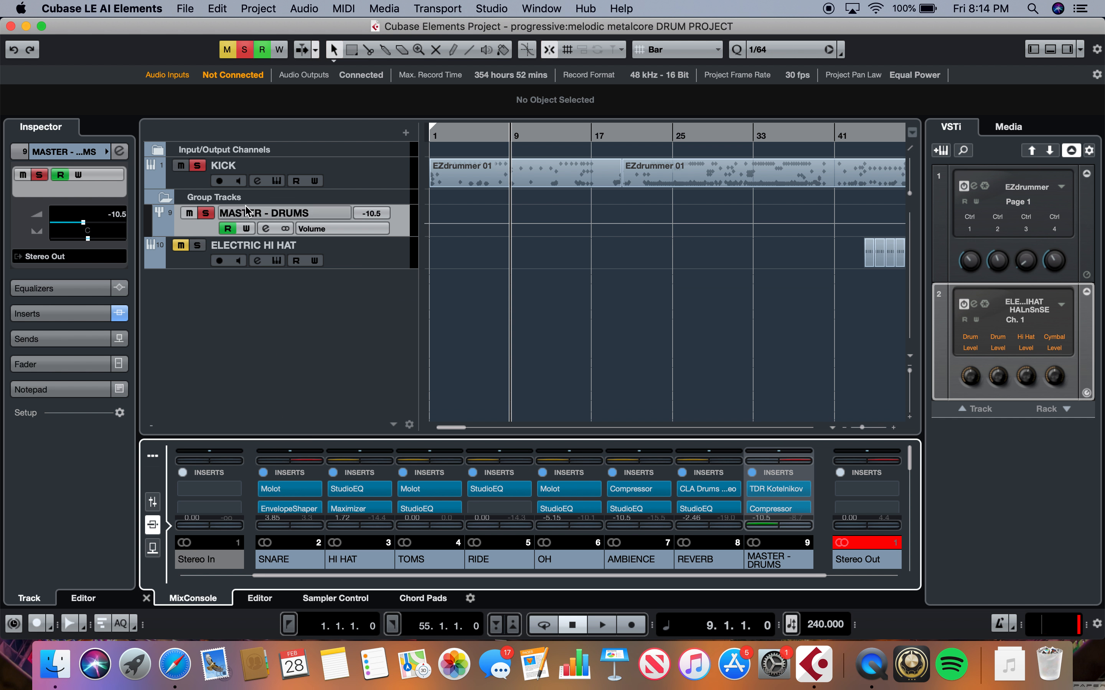
pyautogui.click(280, 180)
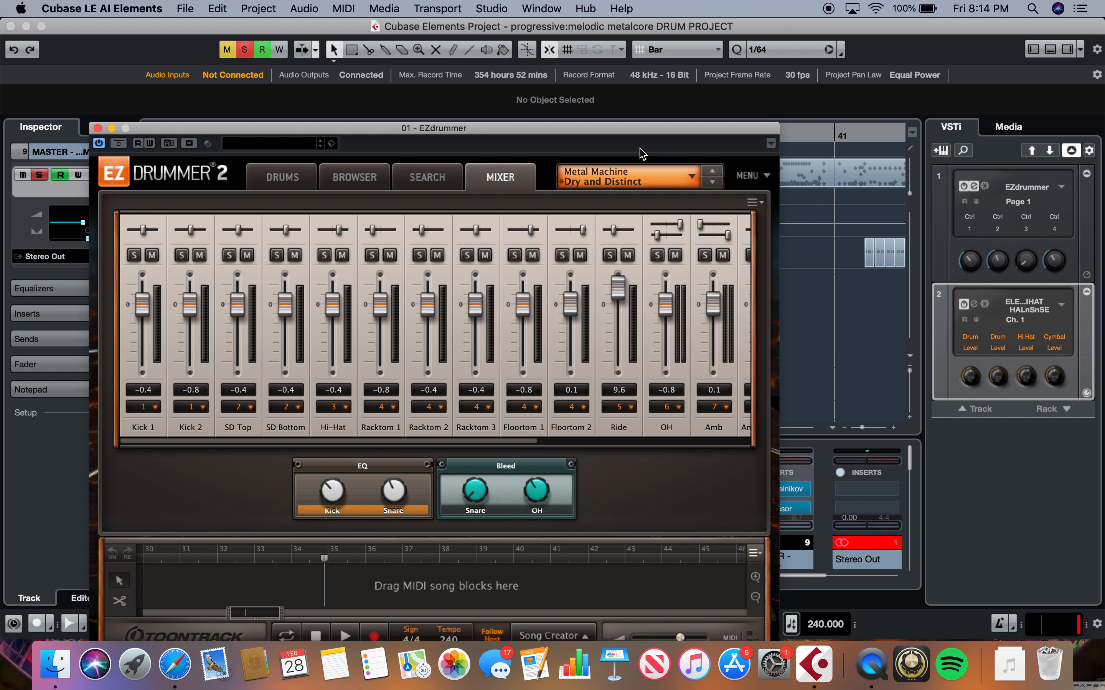
pyautogui.click(292, 178)
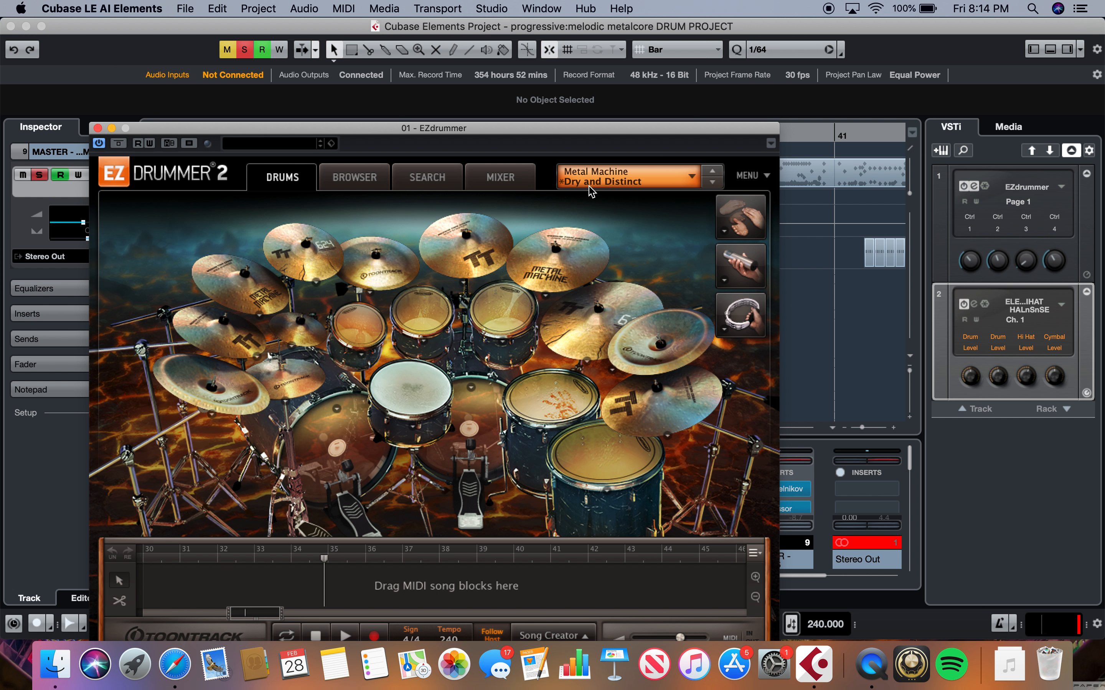
pyautogui.click(416, 391)
pyautogui.moveTo(305, 132); pyautogui.dragTo(408, 33)
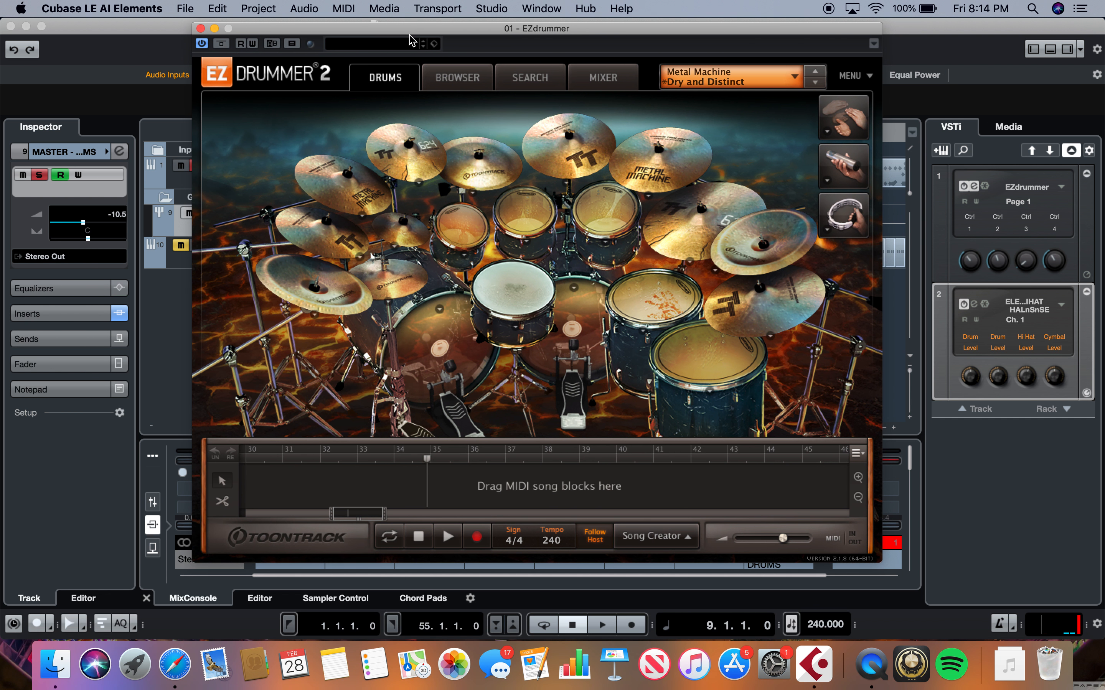
pyautogui.click(200, 28)
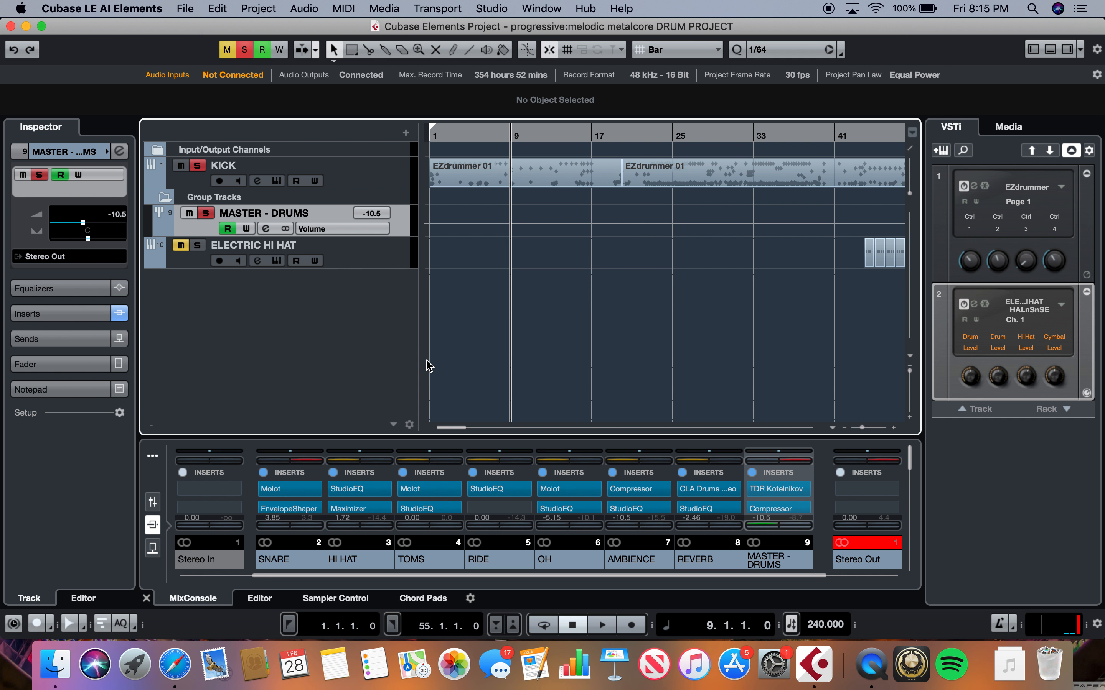
pyautogui.moveTo(404, 437); pyautogui.dragTo(399, 223)
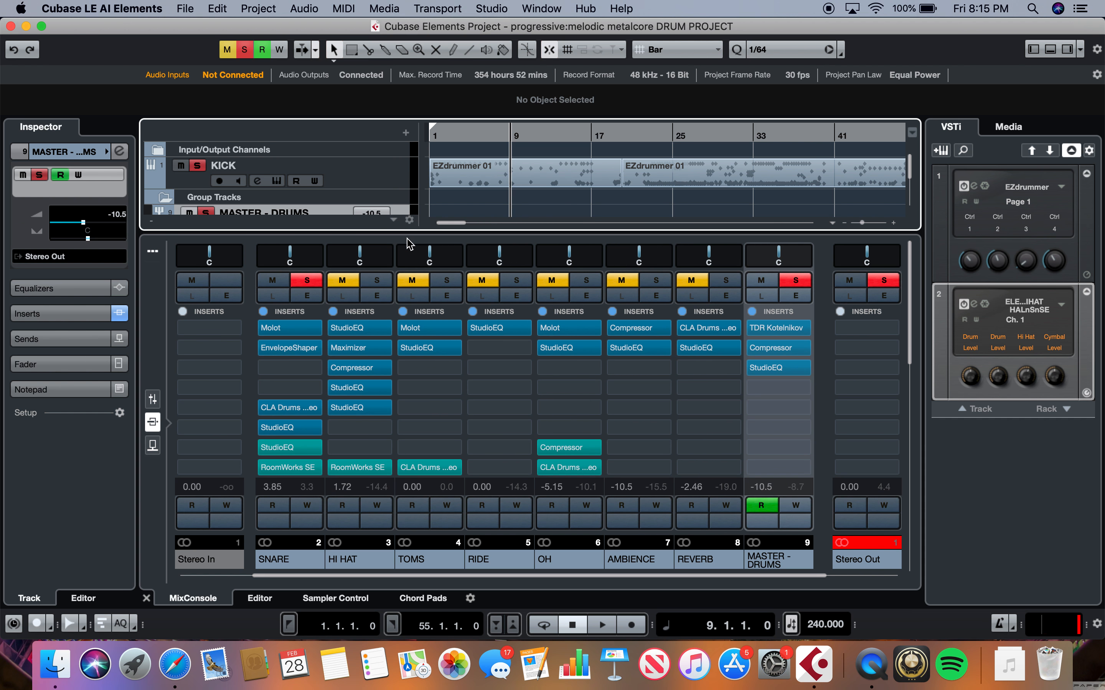
pyautogui.click(322, 286)
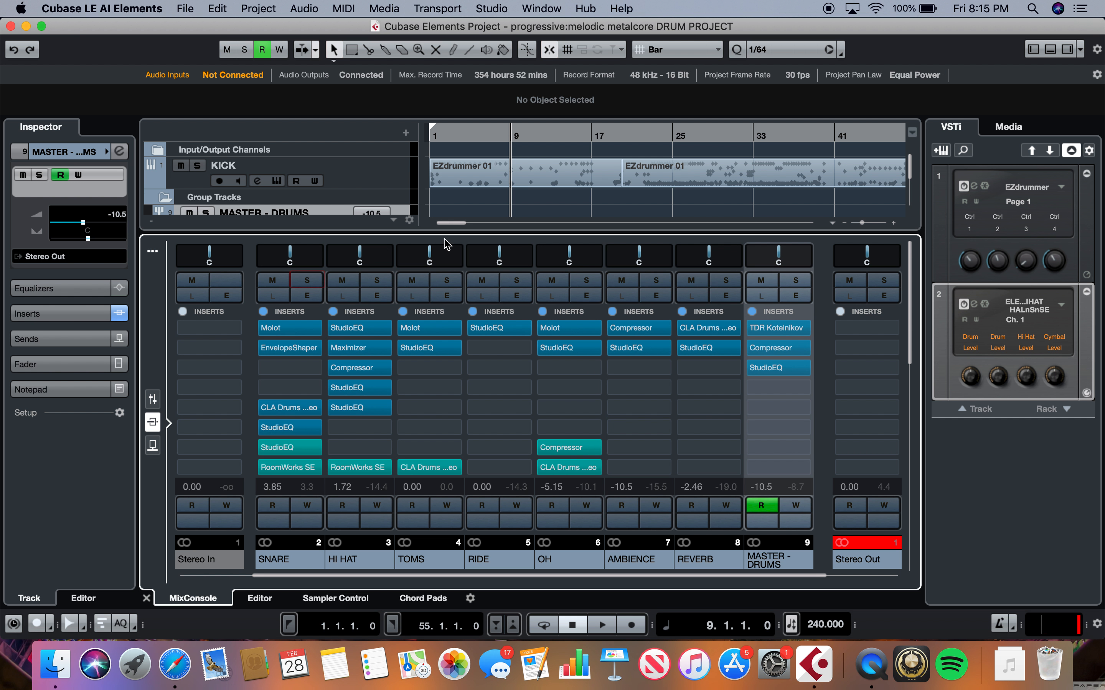
# Step: Compare EZdrummer's Kick 1 as the 18x24" Tama Star Classic Bubinga with the 14x26" Ludwig Stainless Steel, ending on the Ludwig
pyautogui.moveTo(465, 232); pyautogui.dragTo(458, 453)
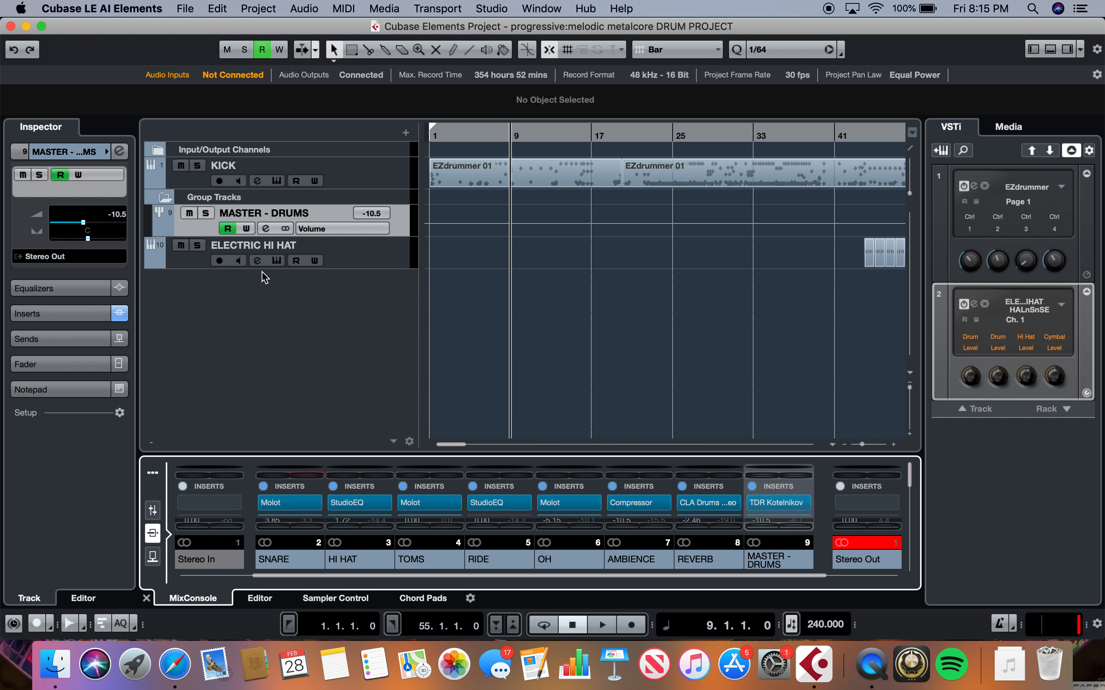
pyautogui.click(276, 180)
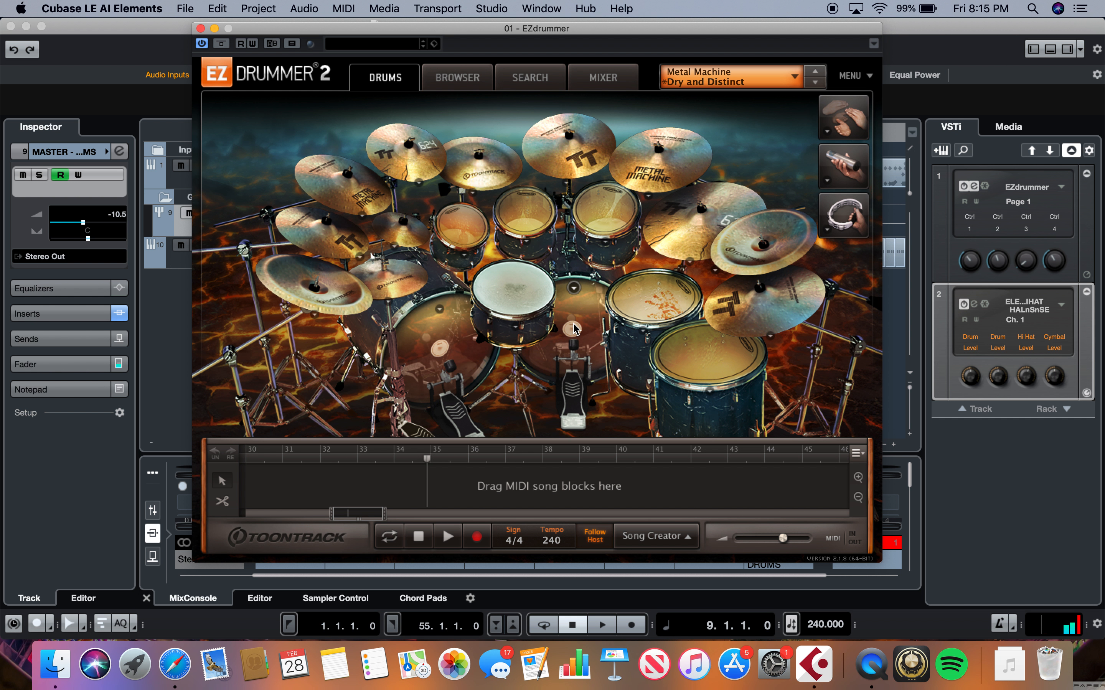
pyautogui.click(574, 288)
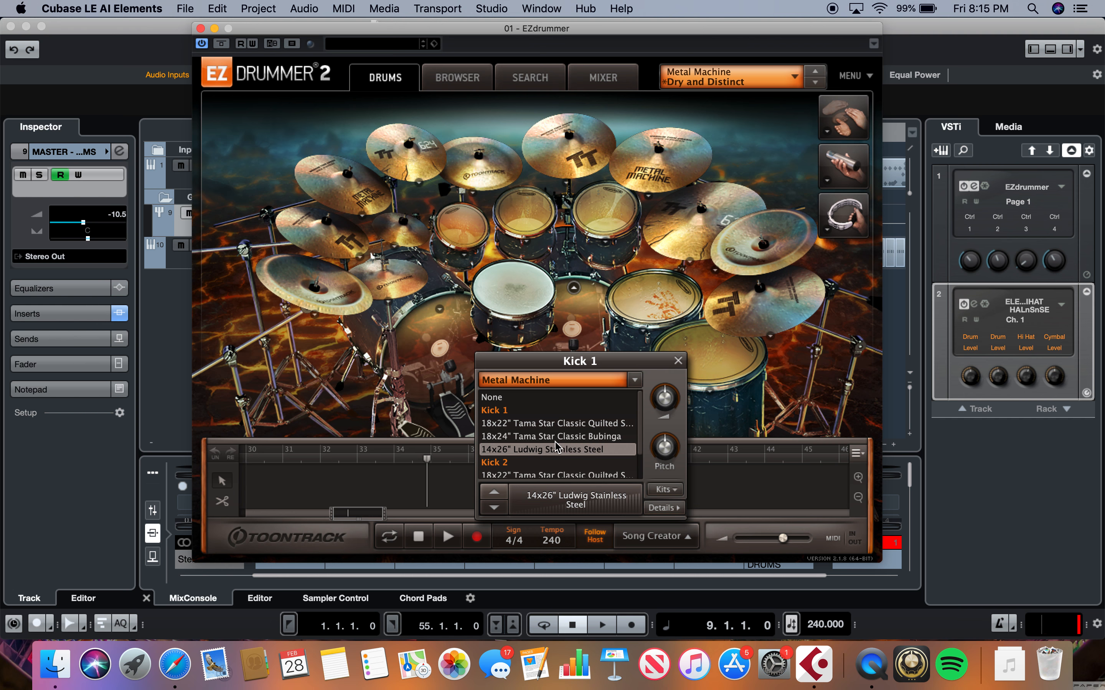
pyautogui.click(578, 437)
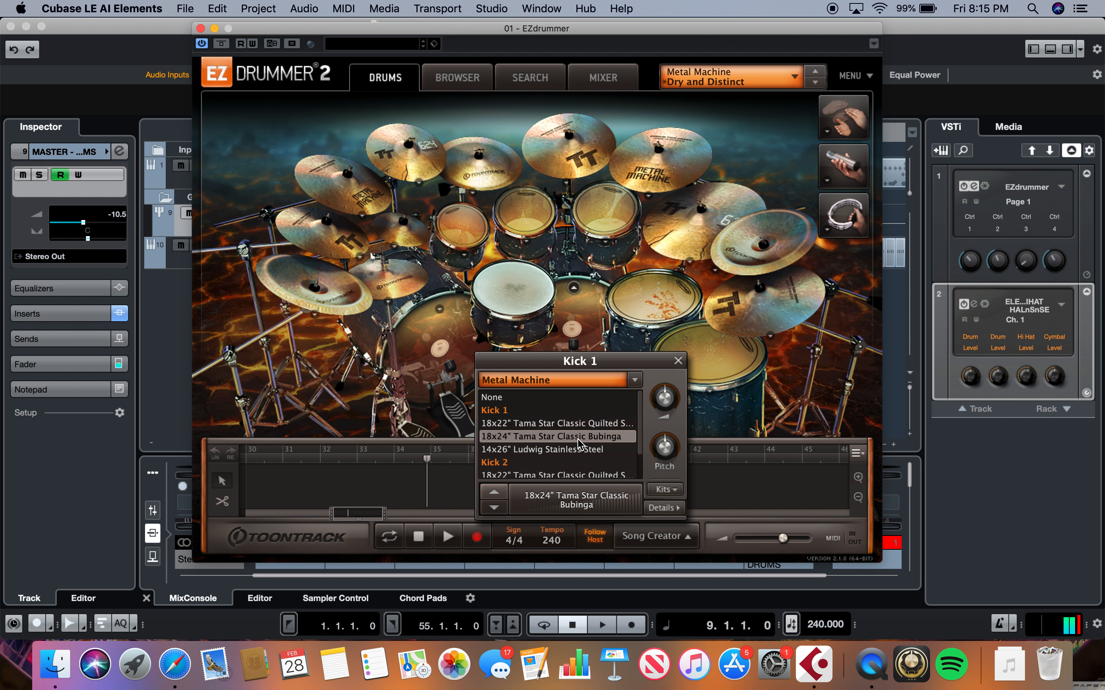
pyautogui.click(590, 451)
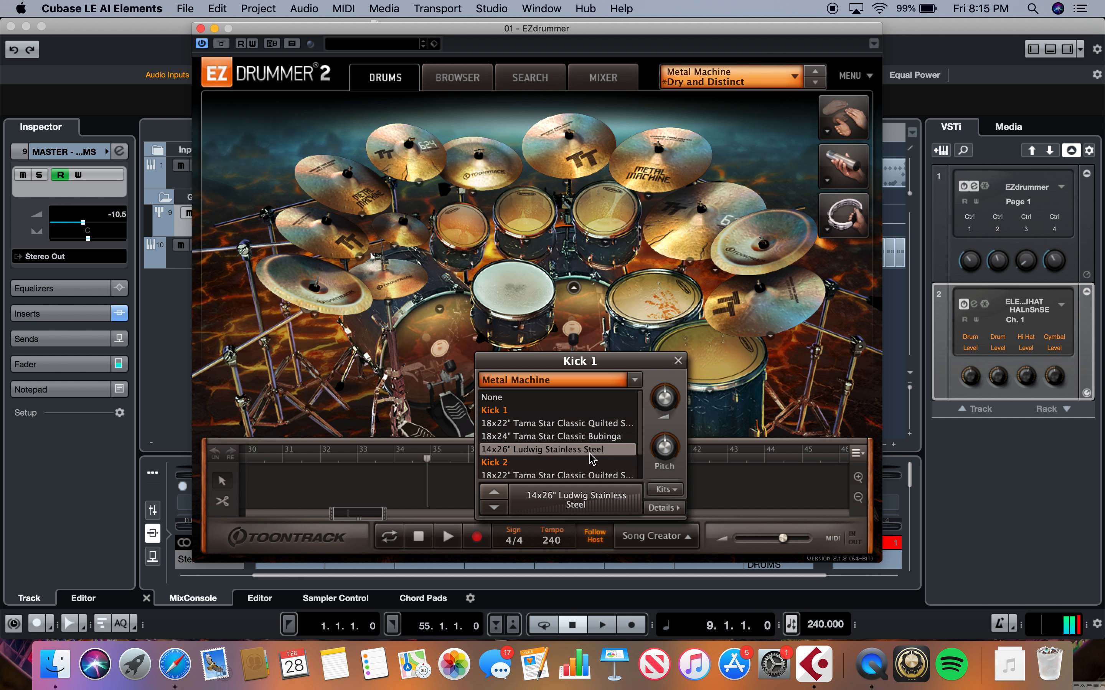
pyautogui.click(677, 361)
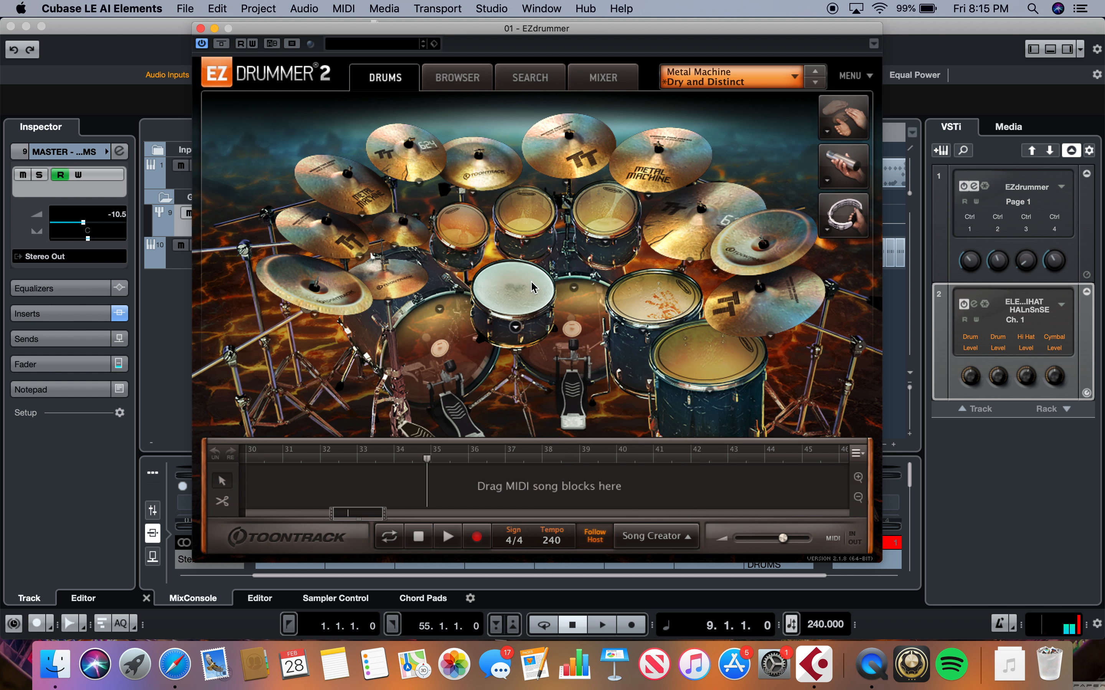
# Step: Compare the 6.5x14" Ludwig Black Beauty snare with the 6.5x14" Ludwig Supraphonic, end on the Supraphonic, and close EZdrummer
pyautogui.click(515, 328)
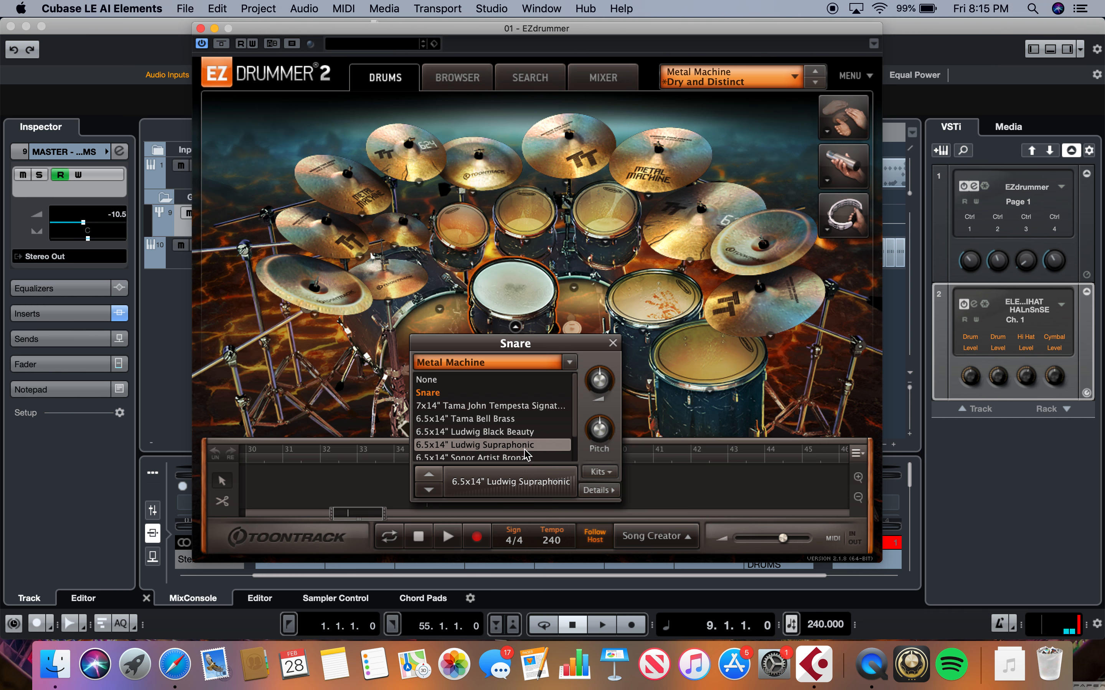
pyautogui.scroll(-3, 528, 452)
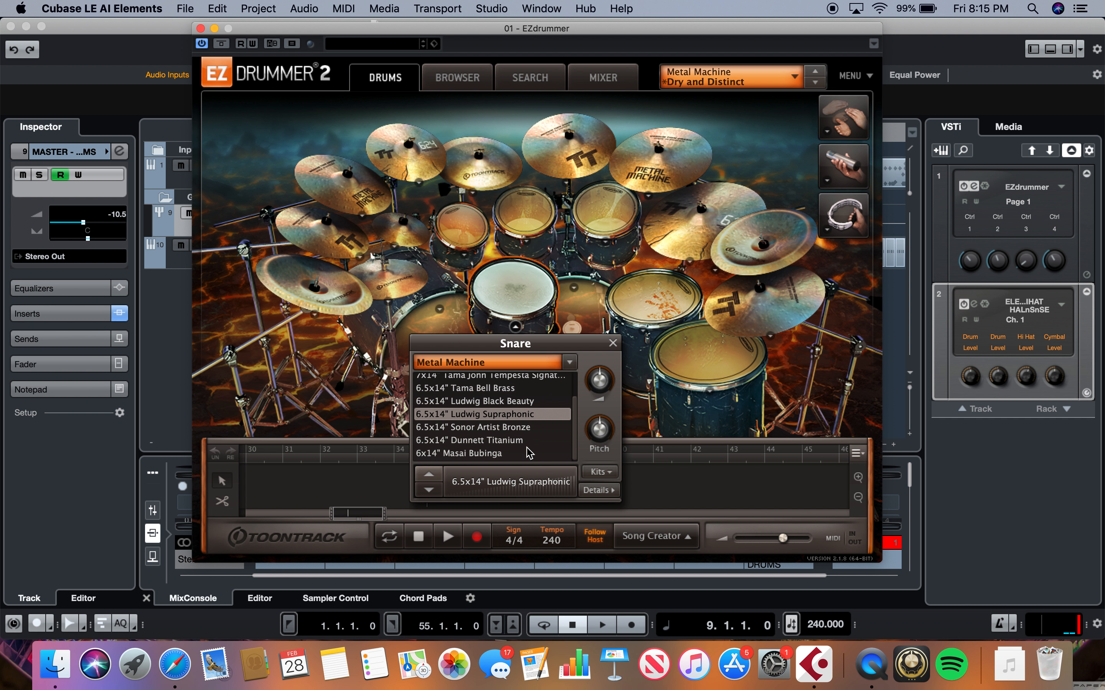
pyautogui.click(504, 406)
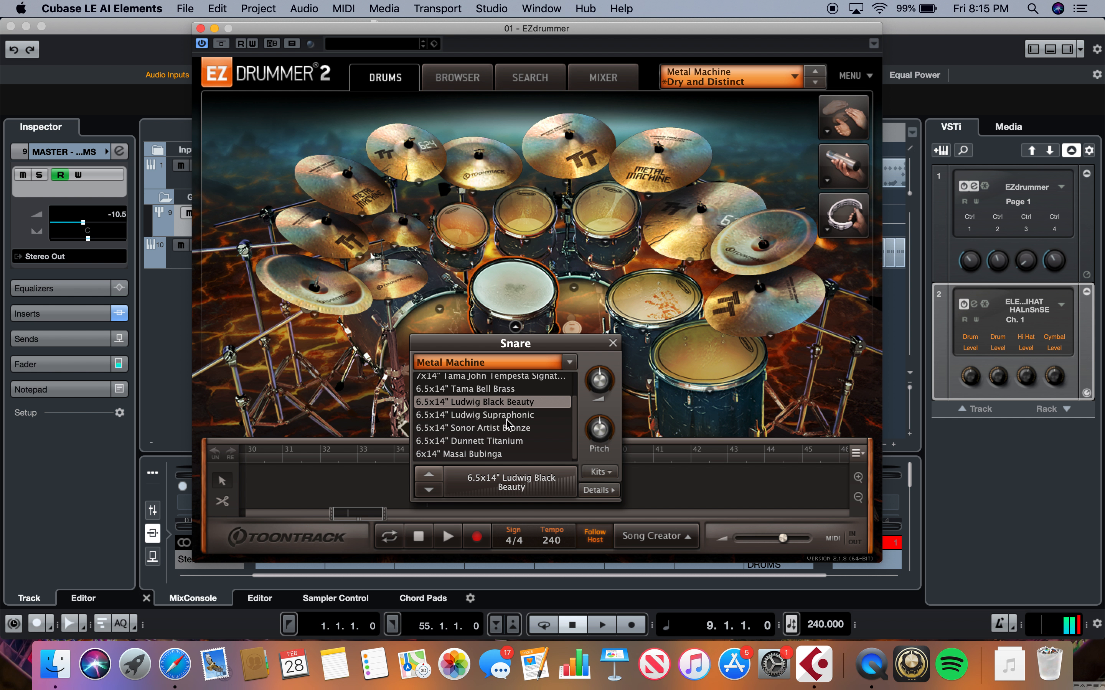
pyautogui.click(506, 418)
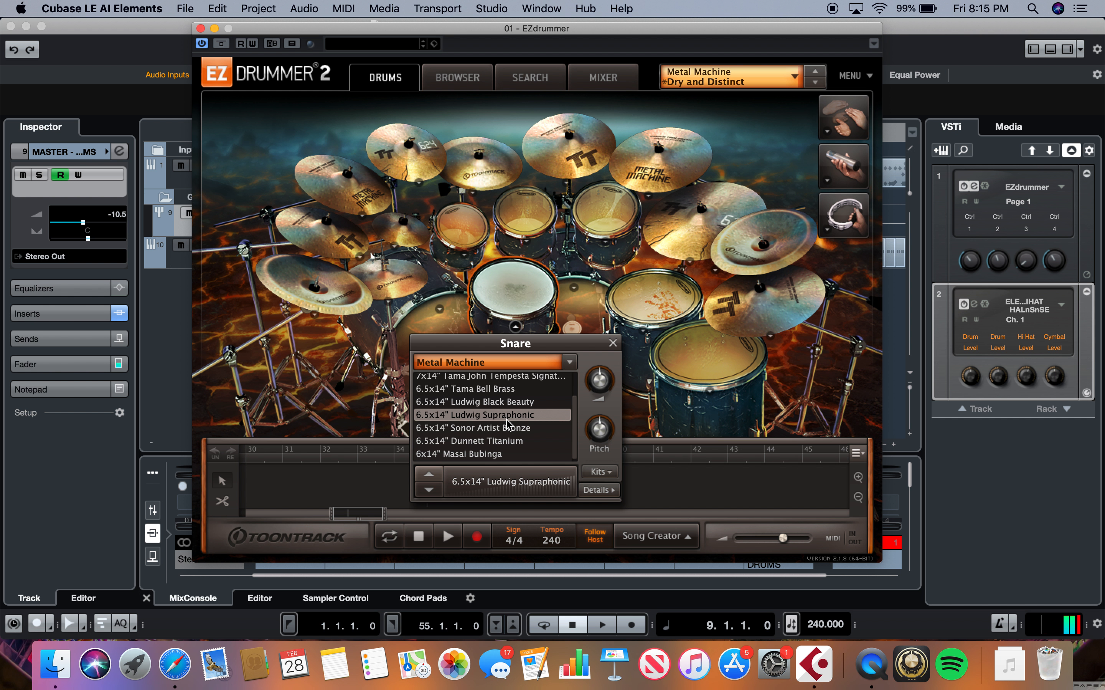
pyautogui.click(613, 343)
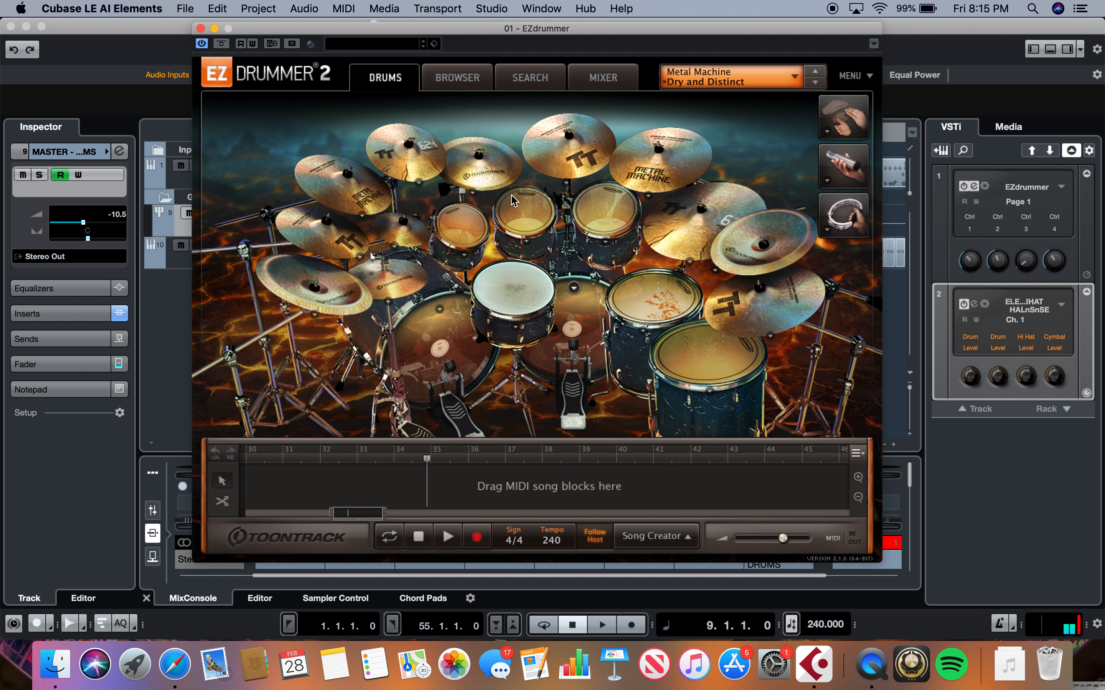
pyautogui.click(200, 29)
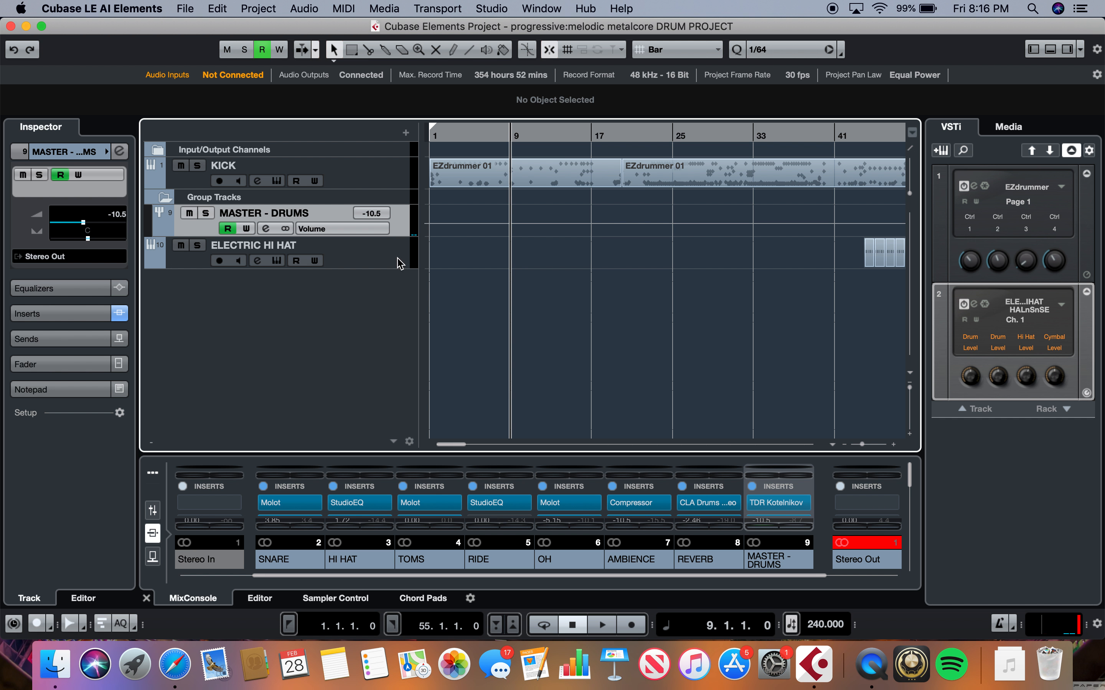
# Step: Open the Molot compressor in the SNARE channel's first insert and solo that channel
pyautogui.moveTo(340, 458); pyautogui.dragTo(349, 167)
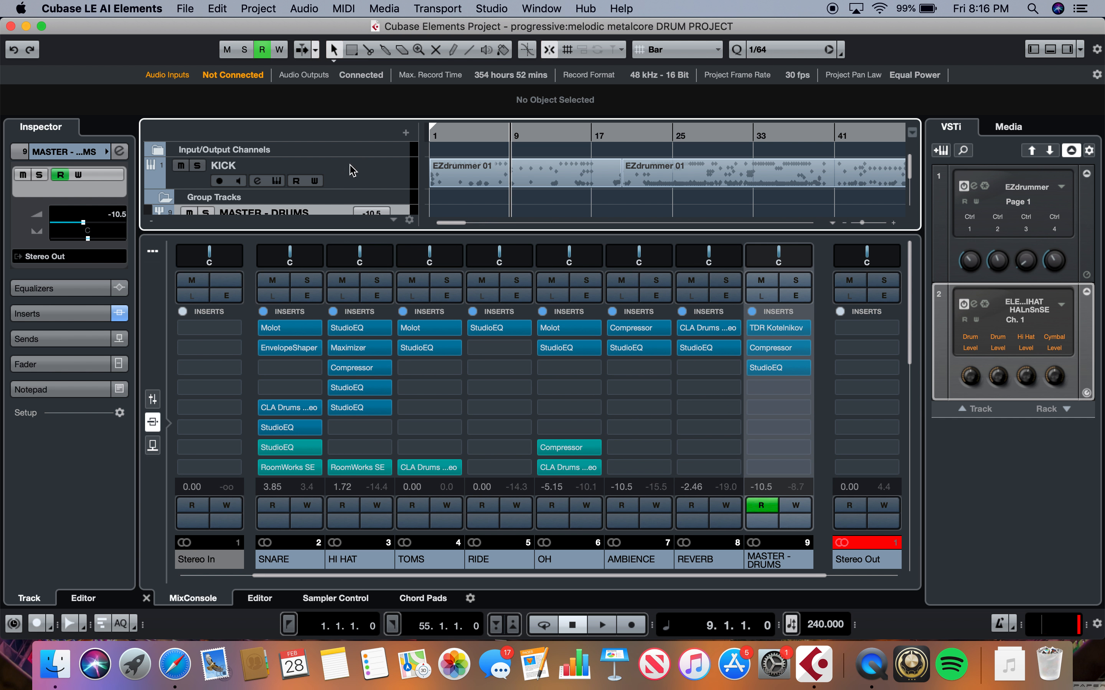
pyautogui.click(292, 327)
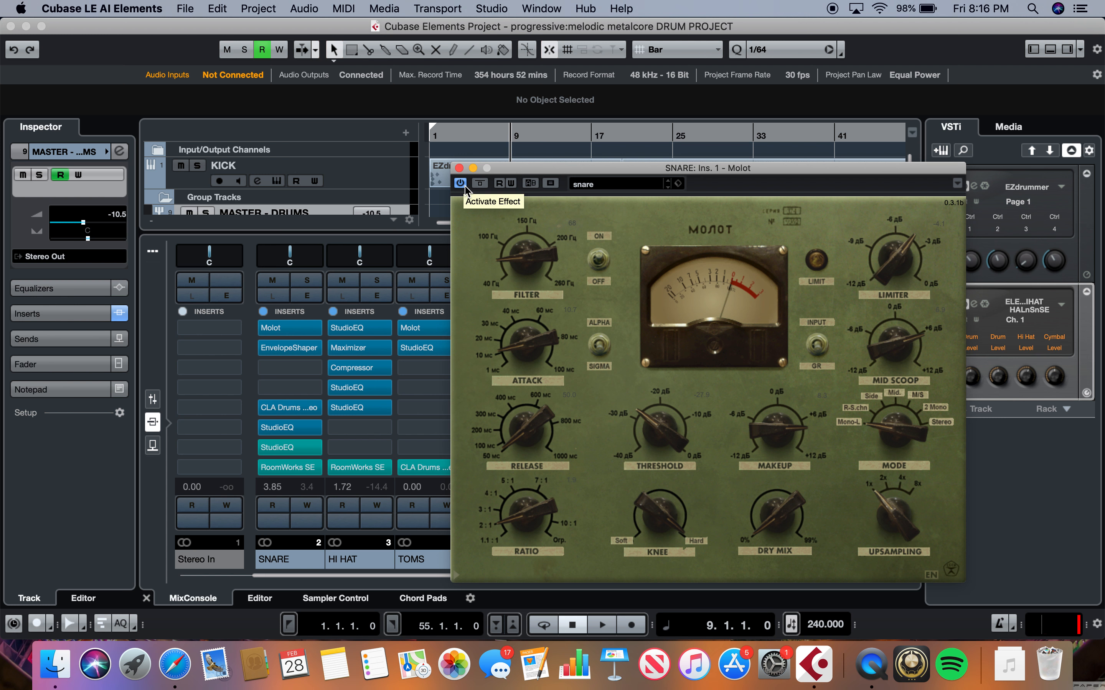
pyautogui.click(311, 276)
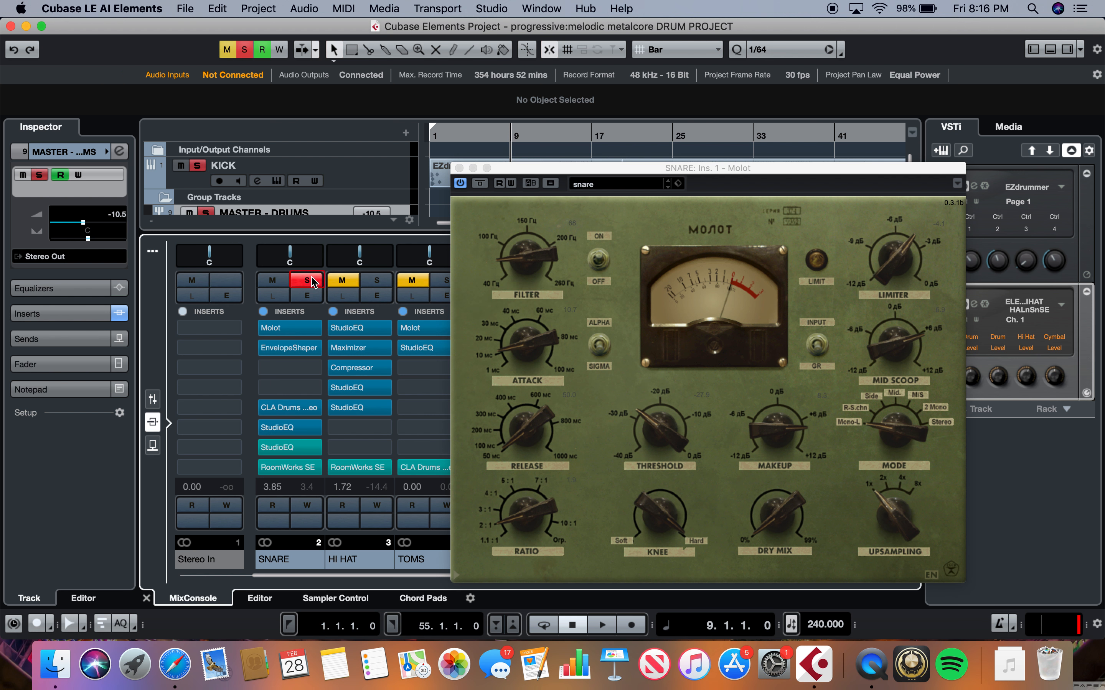
pyautogui.moveTo(574, 176); pyautogui.dragTo(512, 233)
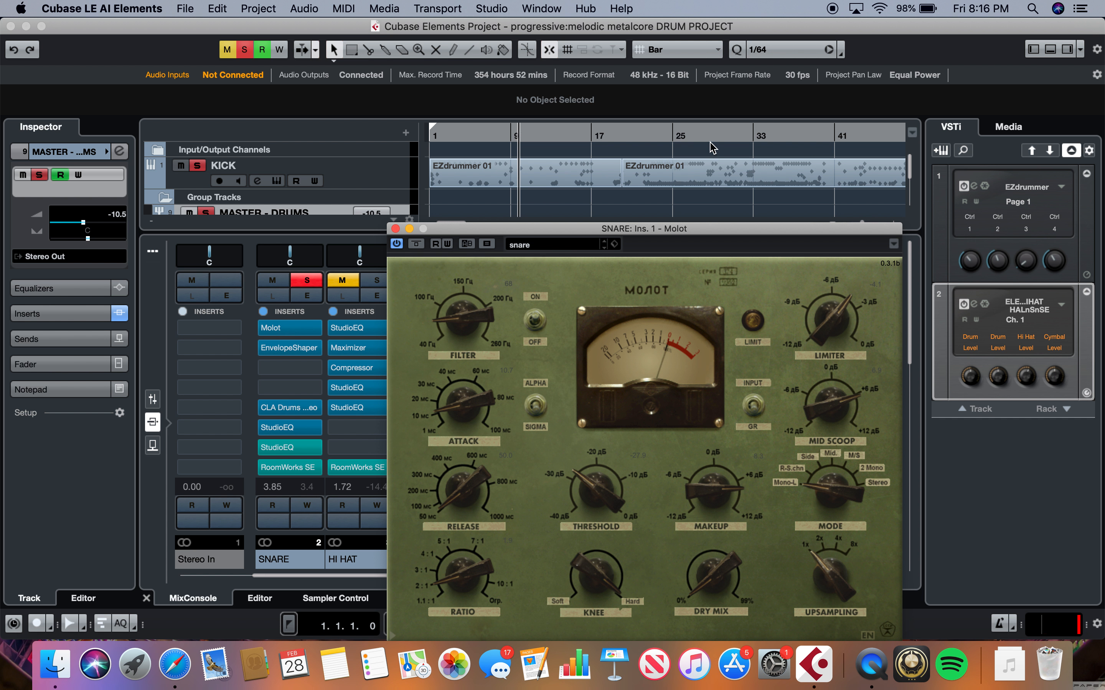
# Step: Play the soloed snare from around bar 25 and set the left locator to bar 30
pyautogui.click(679, 136)
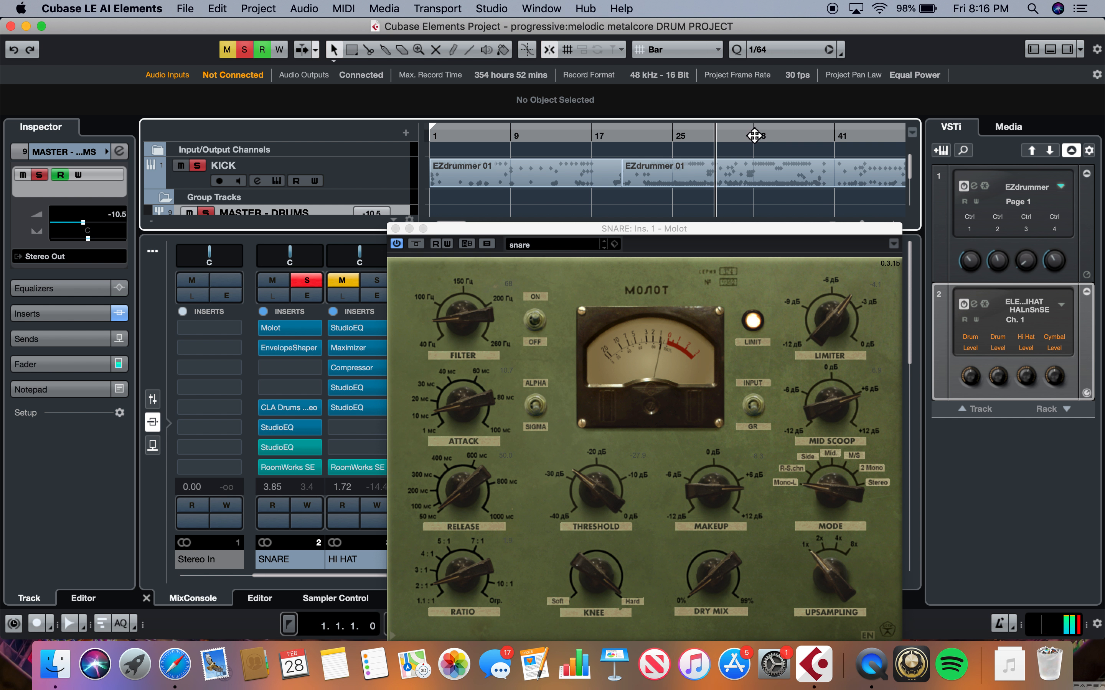
pyautogui.hscroll(3, 753, 136)
pyautogui.hscroll(3, 754, 135)
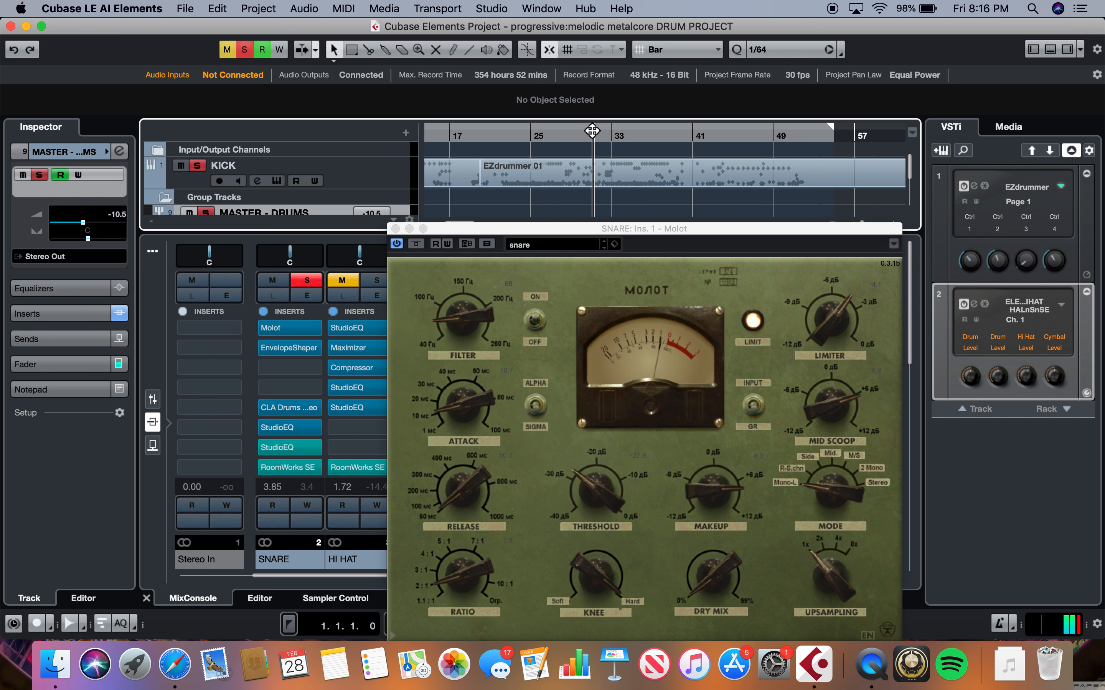
pyautogui.hscroll(-5, 562, 137)
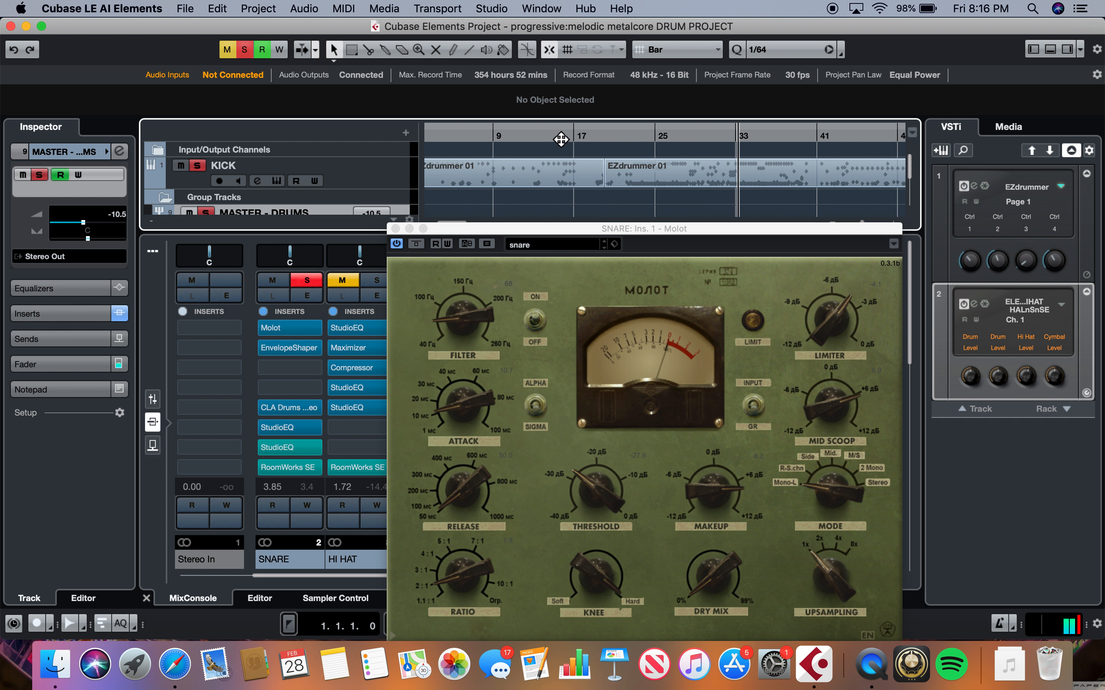
pyautogui.moveTo(431, 133); pyautogui.dragTo(722, 139)
pyautogui.hscroll(10, 723, 138)
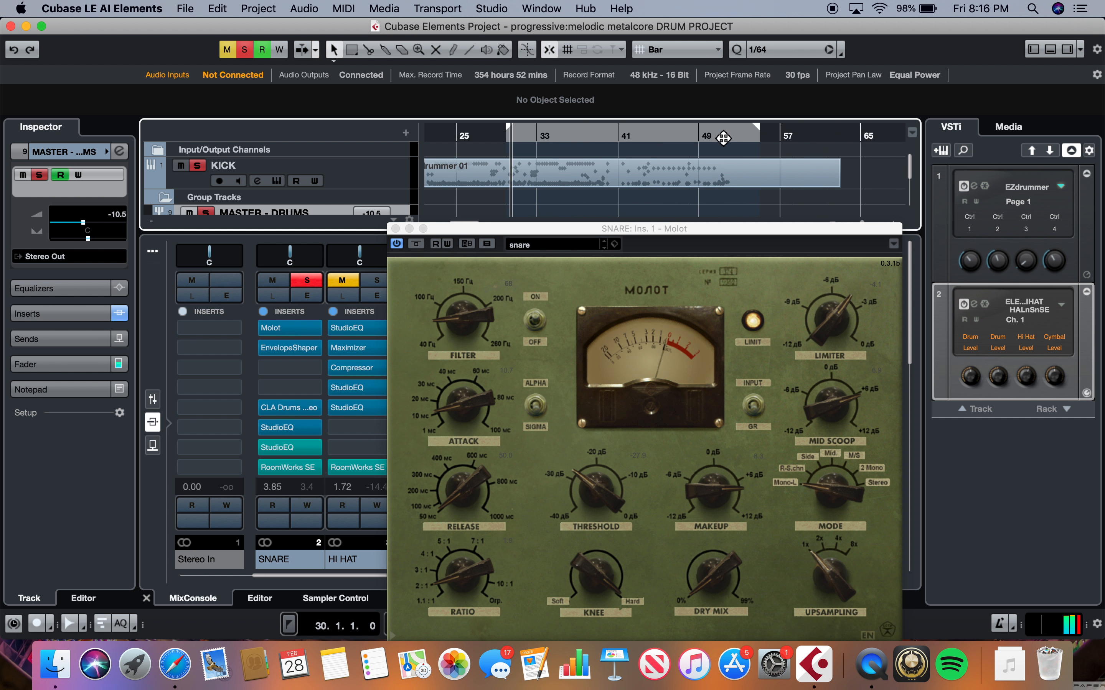
# Step: Set the right locator to bar 34 and turn on cycle playback for bars 30 to 34
pyautogui.hscroll(-2, 724, 138)
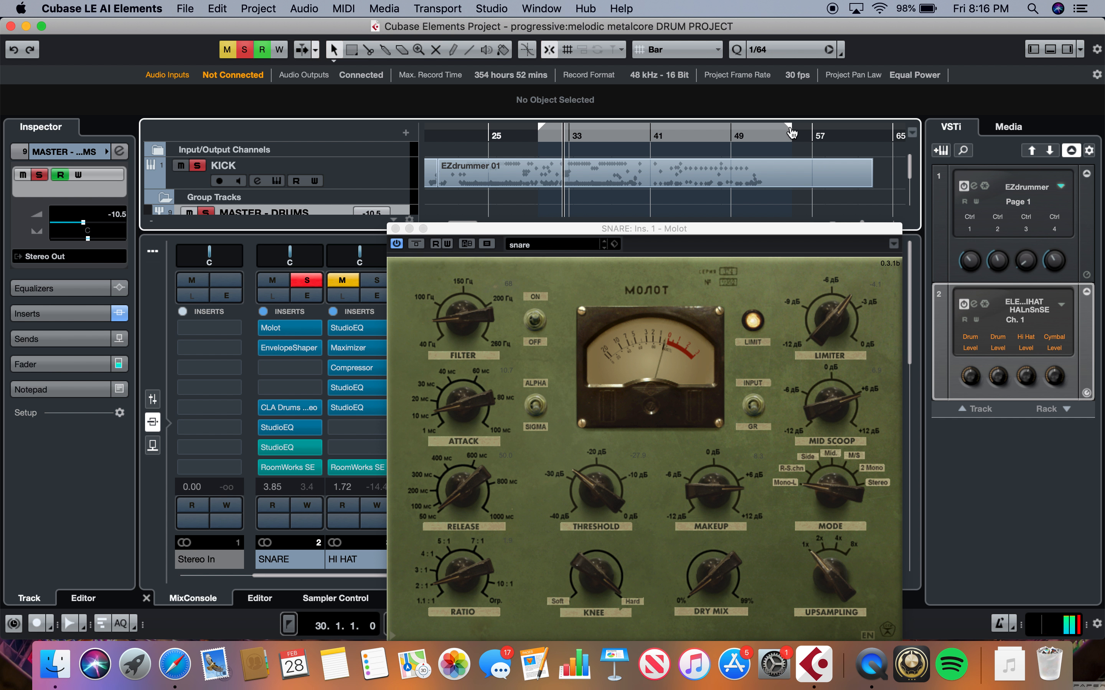
pyautogui.moveTo(788, 136); pyautogui.dragTo(579, 135)
pyautogui.click(567, 128)
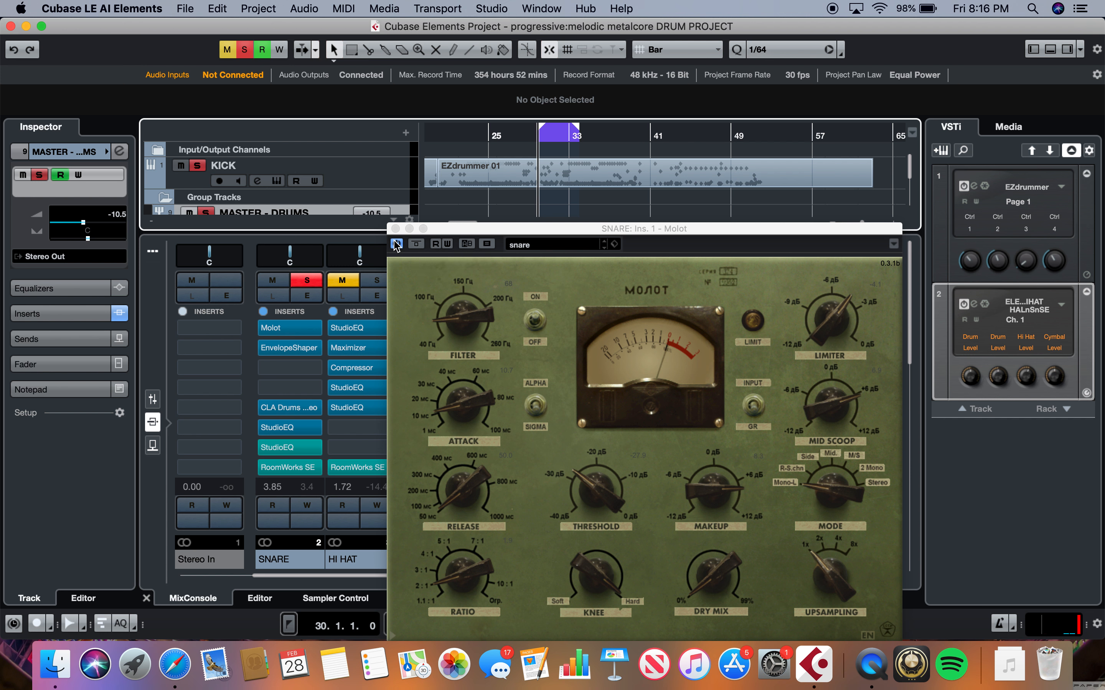
# Step: Bypass every SNARE insert except Molot and compare the looped snare with Molot switched off and on
pyautogui.click(263, 311)
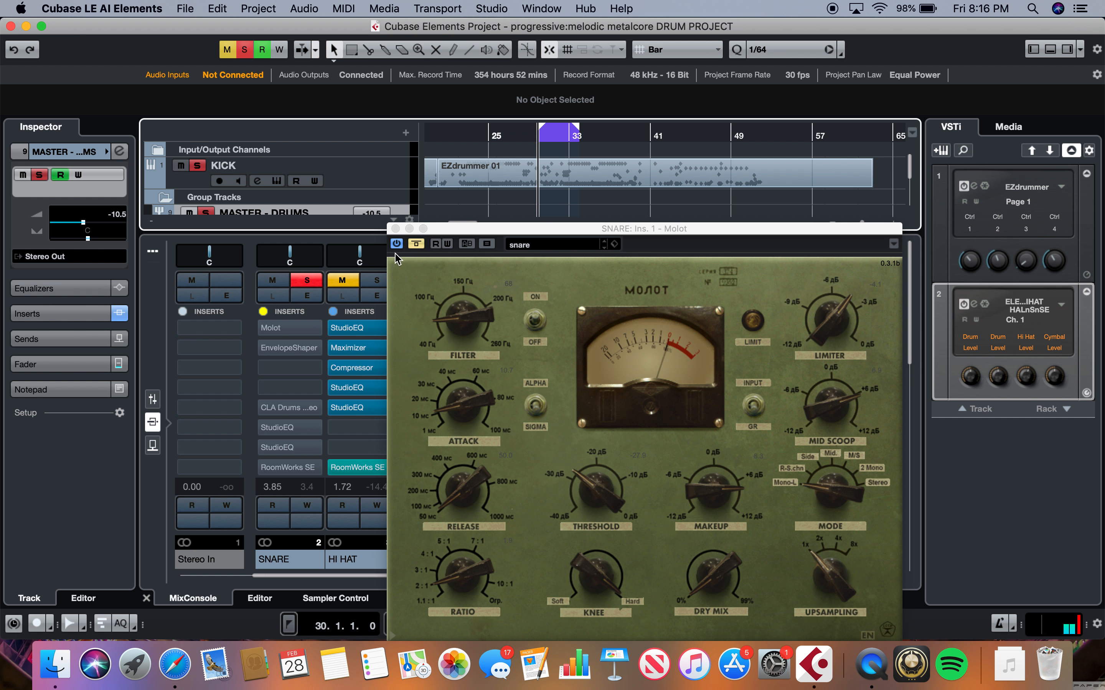
pyautogui.click(413, 246)
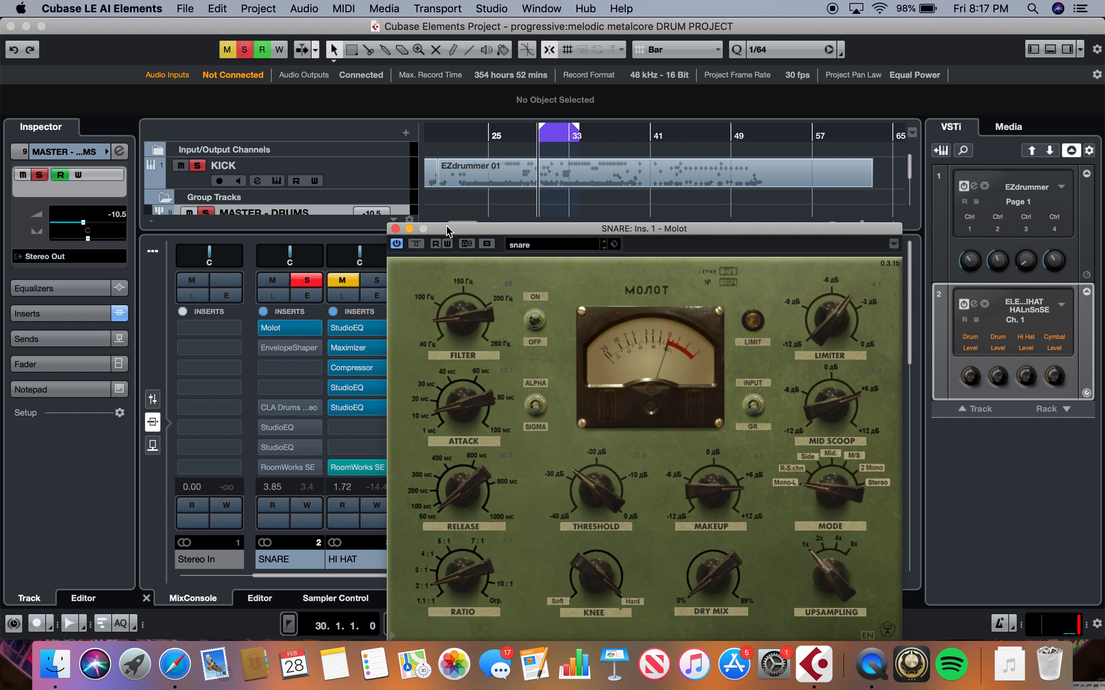
pyautogui.press('space')
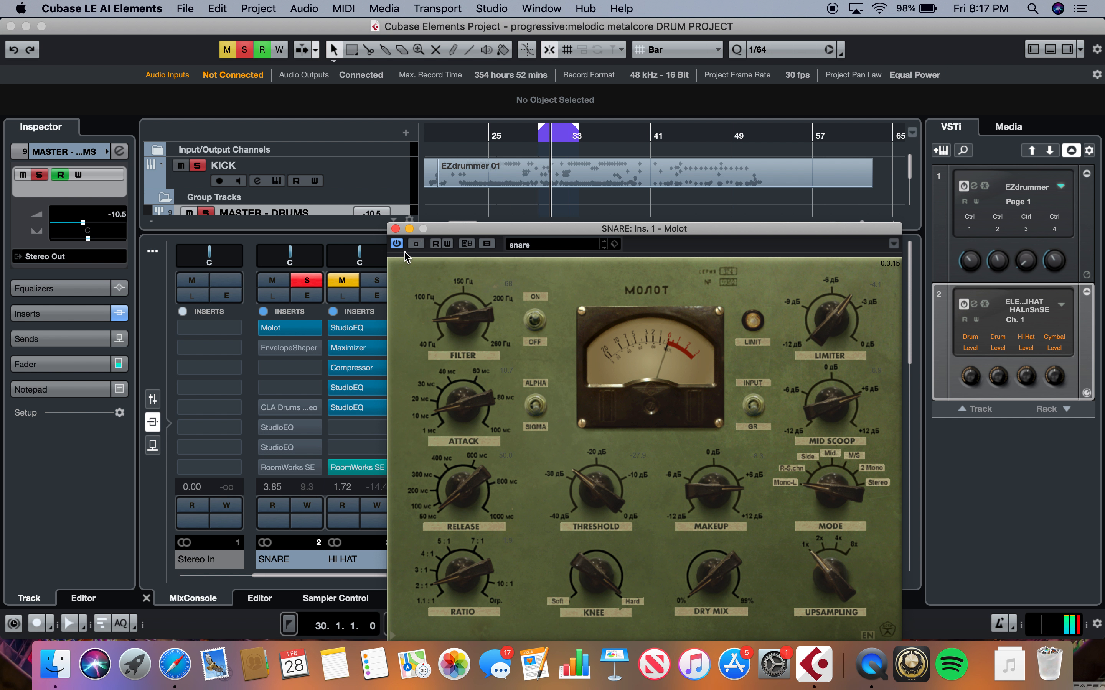
pyautogui.click(396, 245)
pyautogui.click(397, 245)
pyautogui.click(396, 245)
pyautogui.click(397, 245)
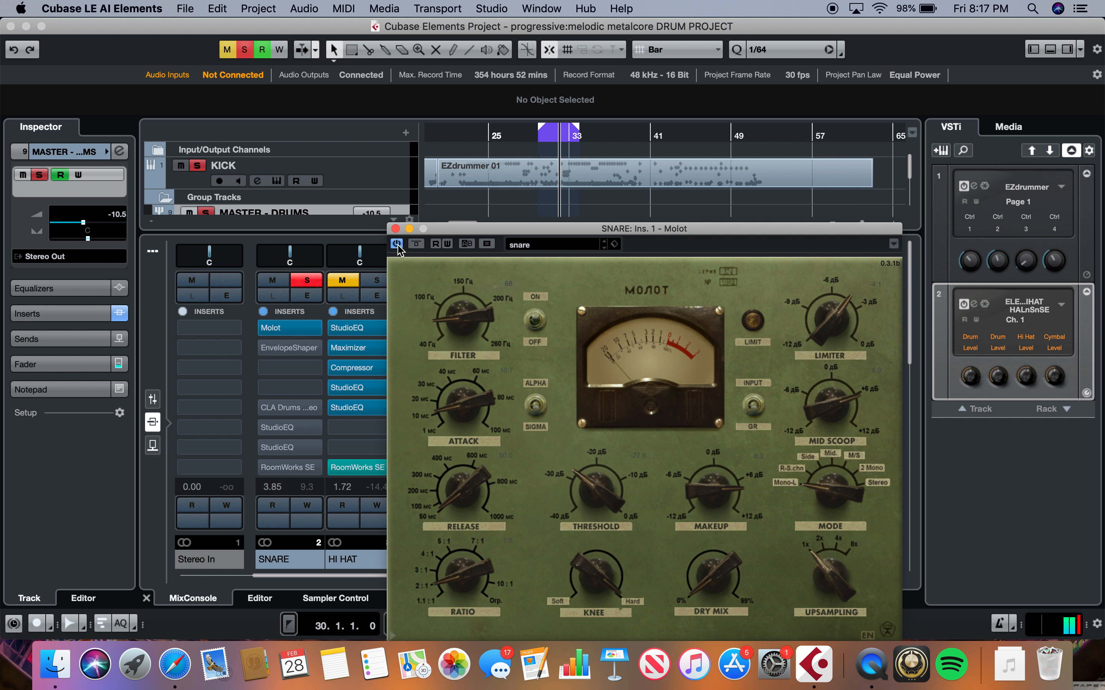
# Step: Open EnvelopeShaper in the SNARE channel's second insert in place of the Molot window and take it off bypass
pyautogui.click(289, 348)
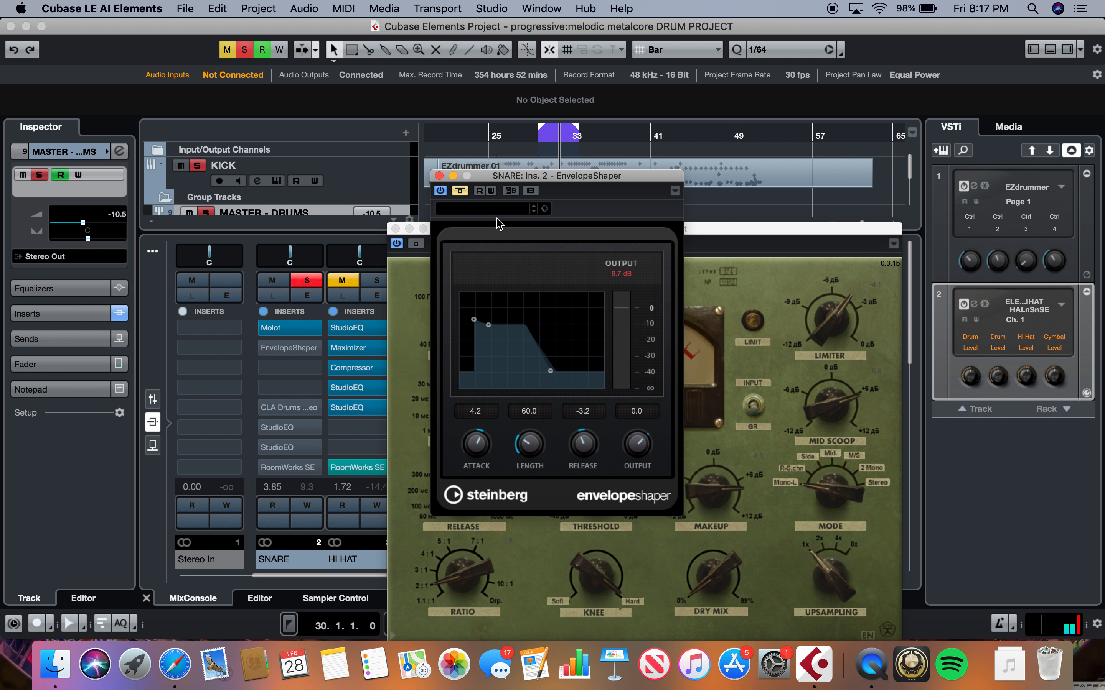
pyautogui.click(395, 228)
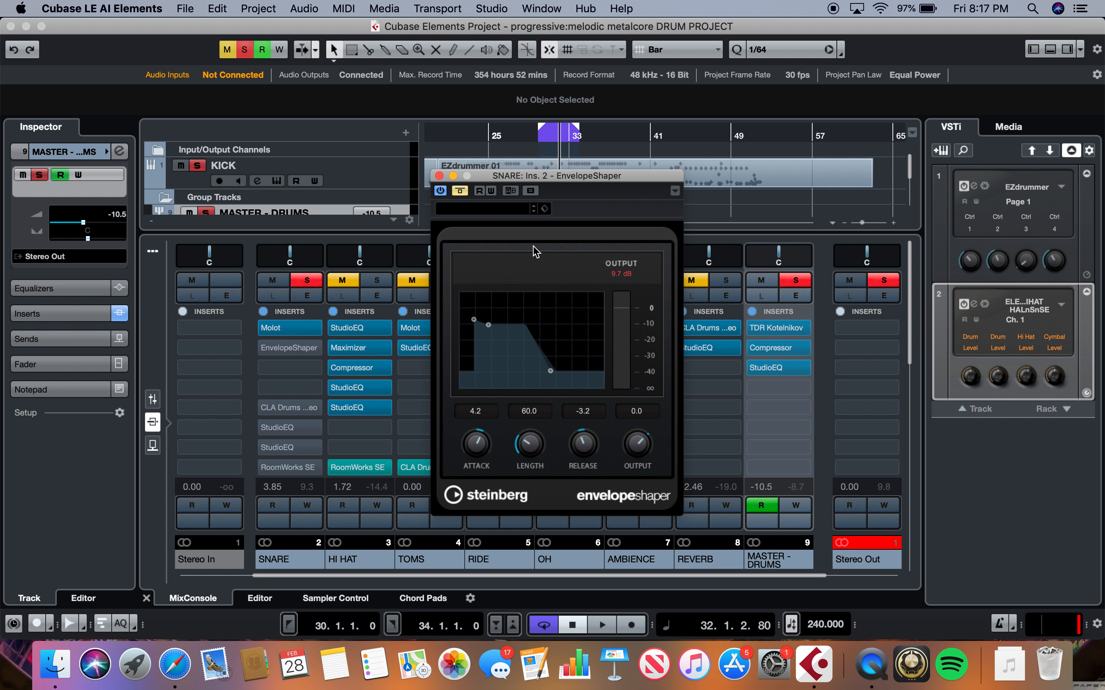
pyautogui.click(461, 191)
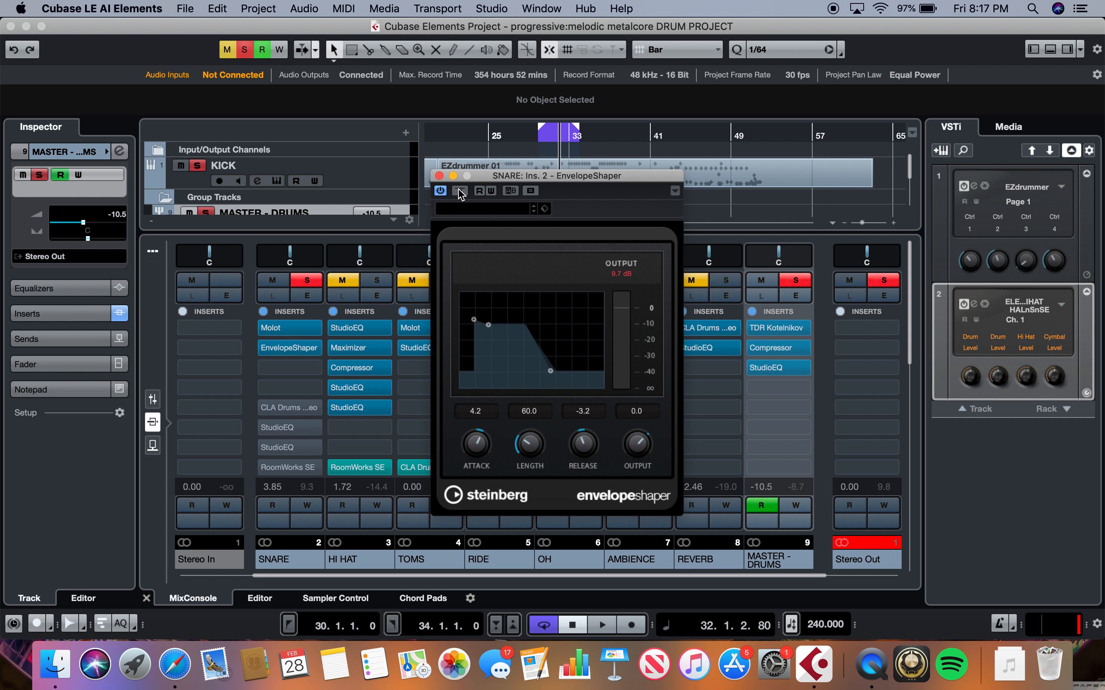
# Step: Compare the looped snare with EnvelopeShaper switched off and on, leave it on, and close its window
pyautogui.click(441, 191)
pyautogui.press('space')
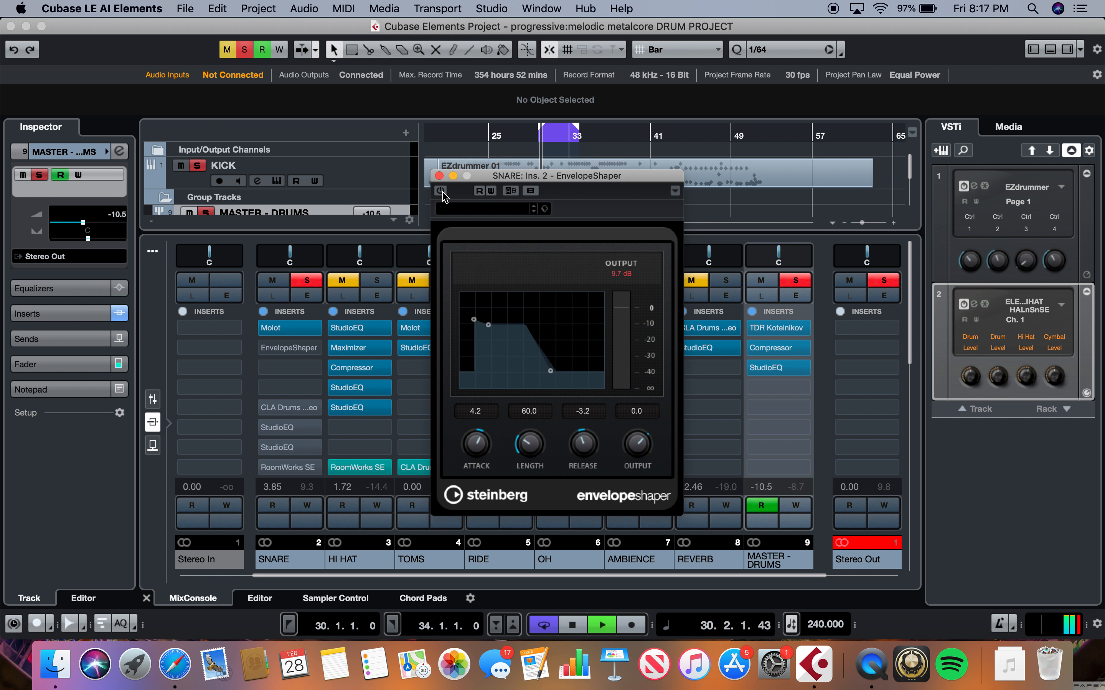
pyautogui.press('space')
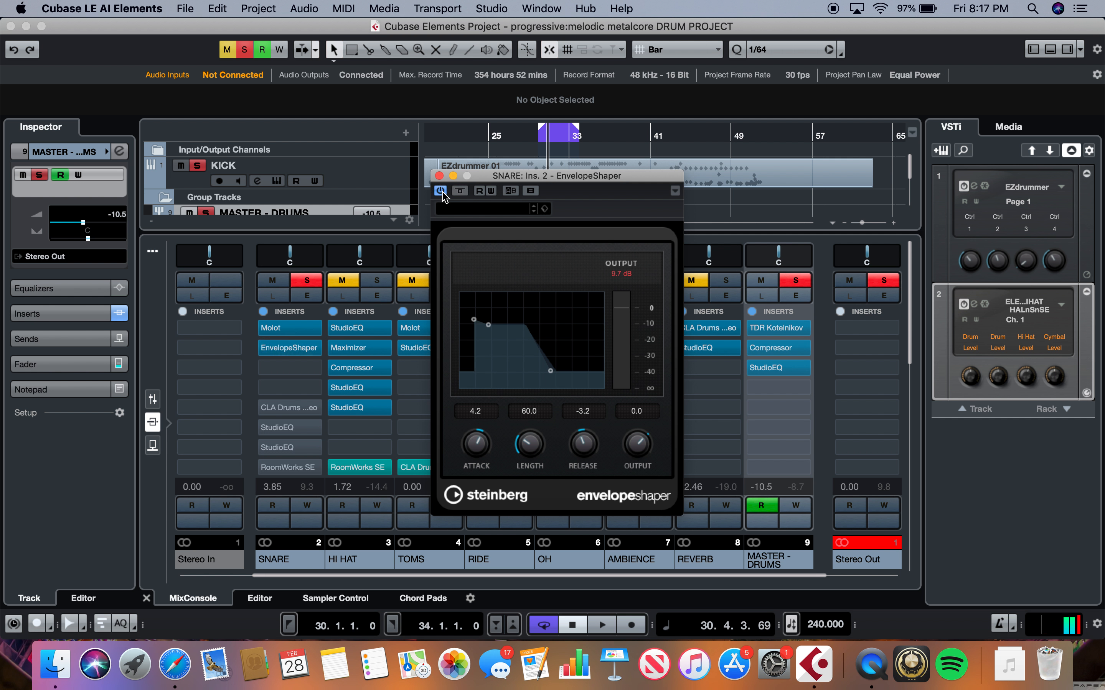
pyautogui.click(441, 191)
pyautogui.press('space')
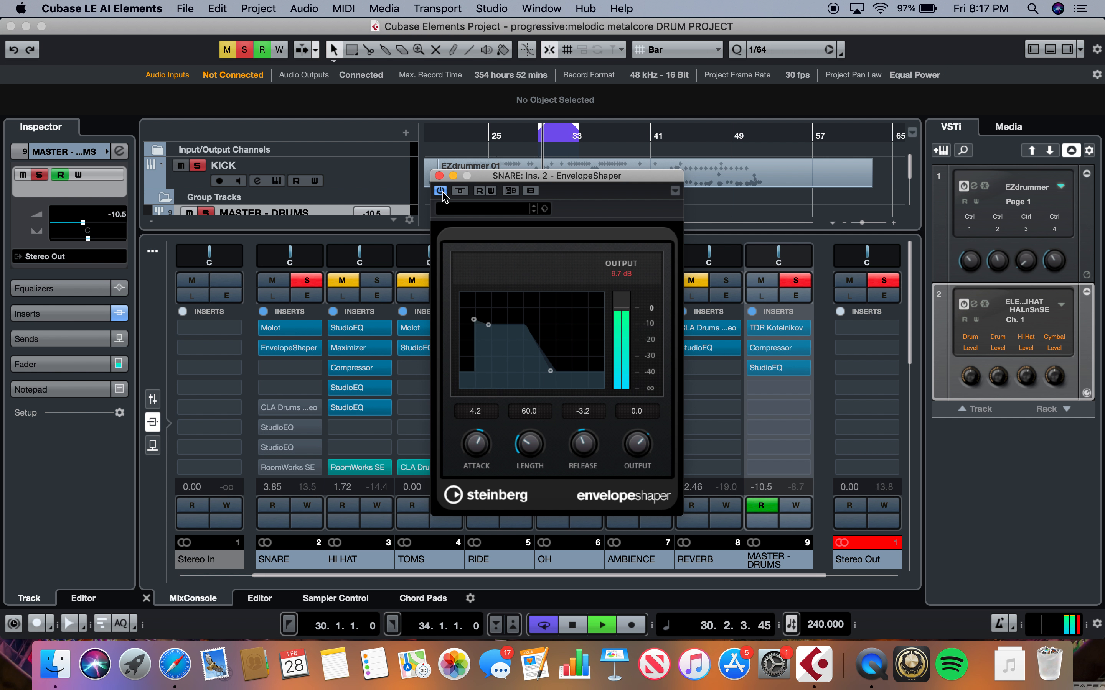
pyautogui.press('space')
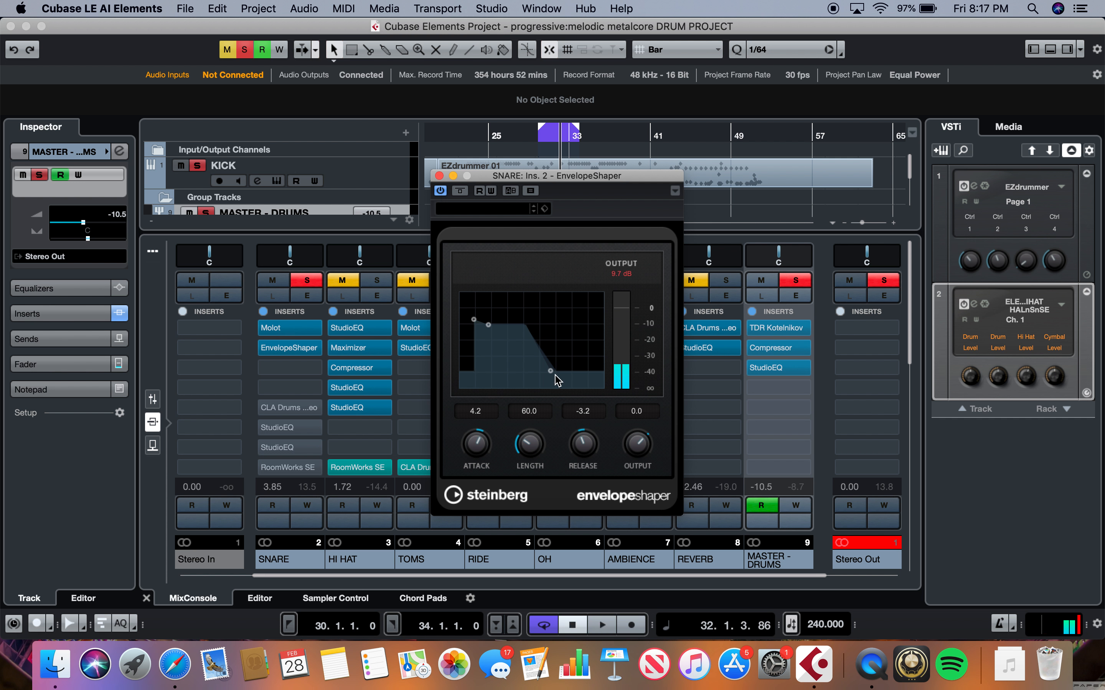
pyautogui.click(438, 176)
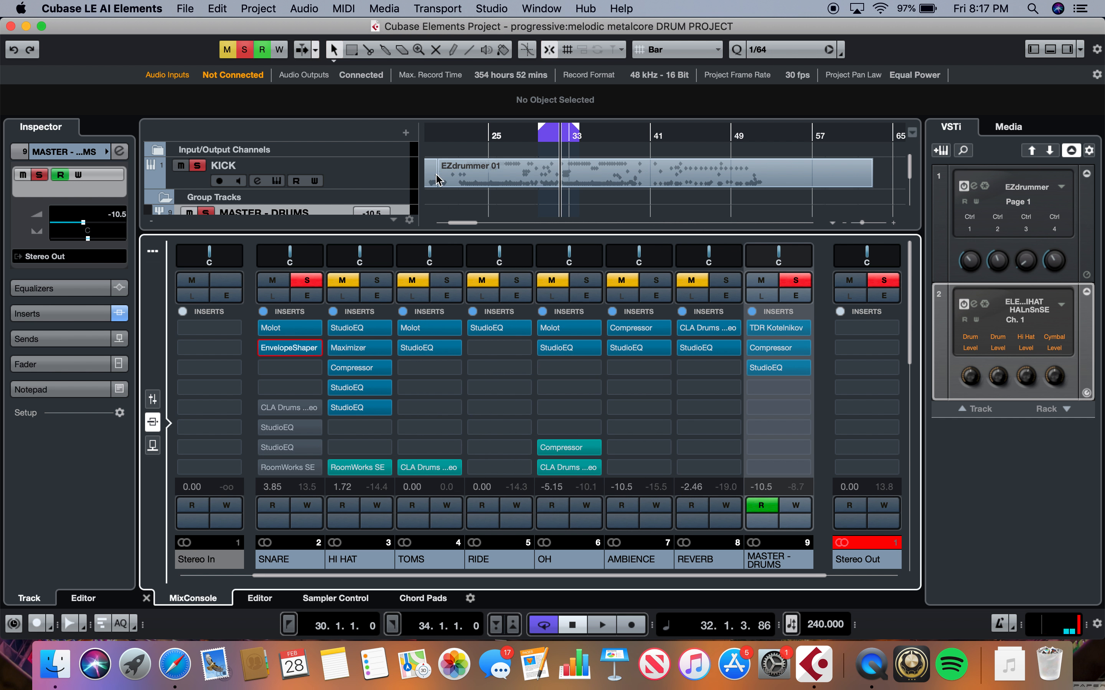
# Step: Open CLA Drums Stereo in the SNARE channel's fifth insert, take it off bypass, and play the looped snare
pyautogui.click(292, 407)
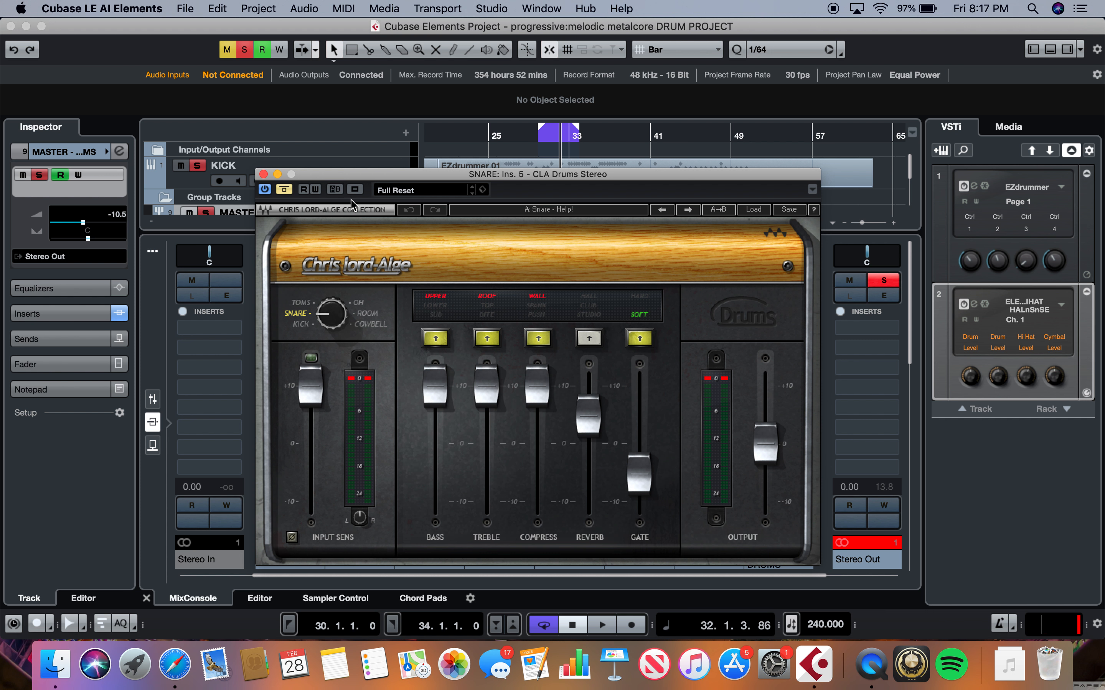
pyautogui.click(283, 189)
pyautogui.press('space')
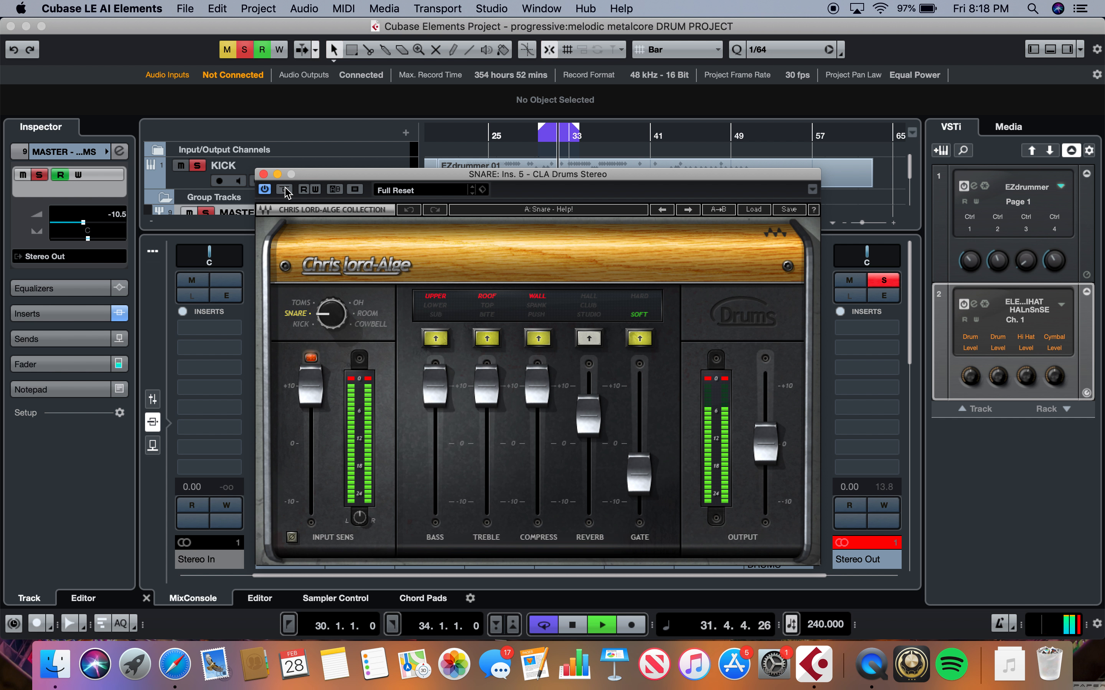
pyautogui.press('space')
# Step: Compare the looped snare with CLA Drums Stereo switched off and on, leave it on, and close its window
pyautogui.click(264, 189)
pyautogui.press('space')
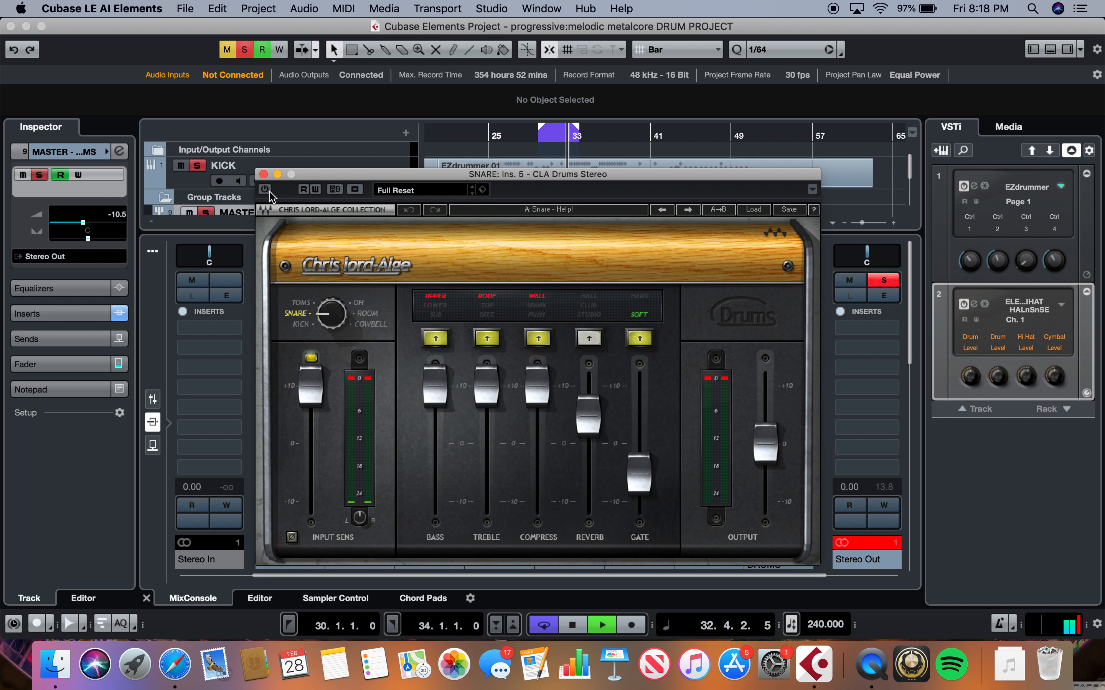
pyautogui.click(264, 189)
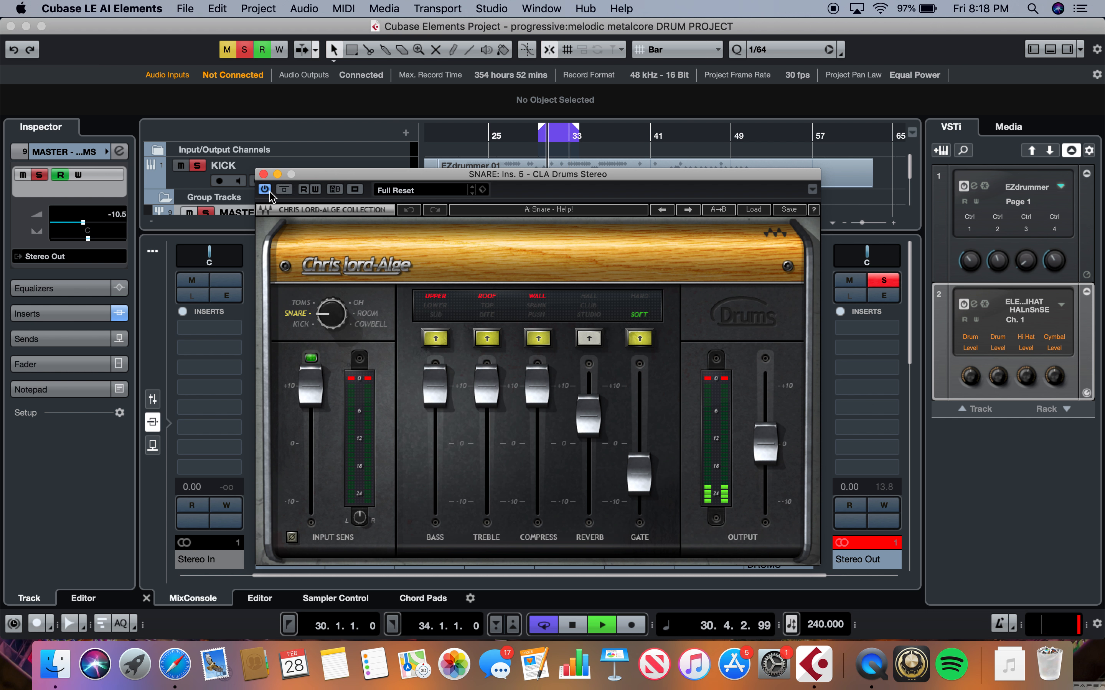
pyautogui.press('space')
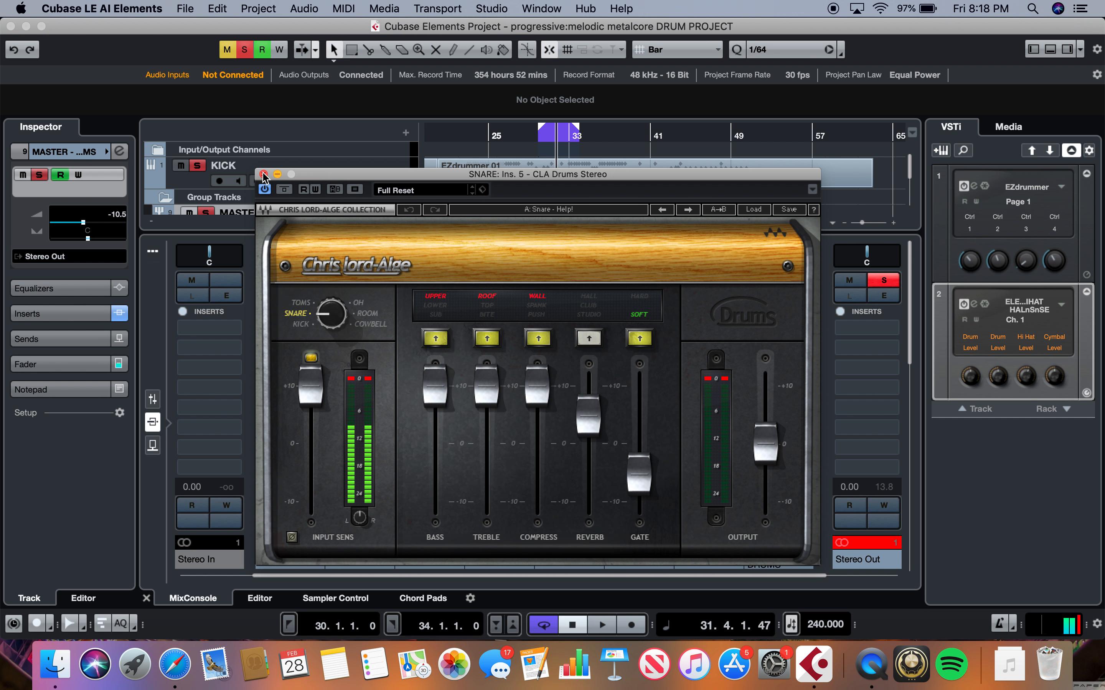
pyautogui.click(263, 175)
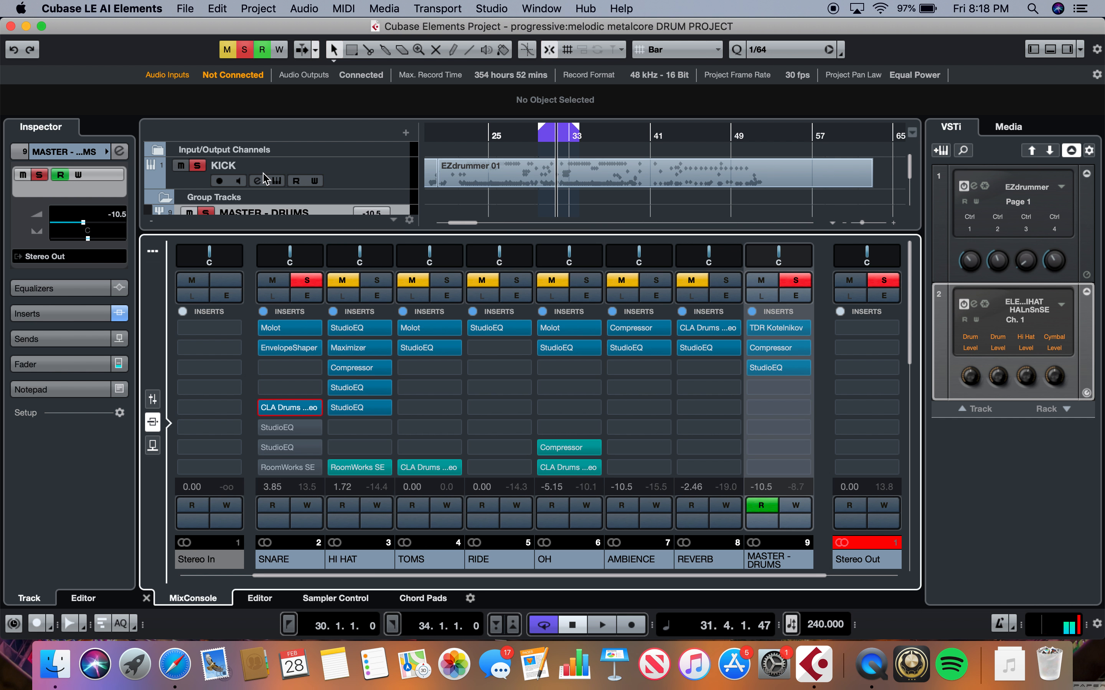
# Step: Open StudioEQ in the SNARE channel's sixth insert, move its window clear of the mixer's left side, and enable the Spectrum display
pyautogui.click(297, 428)
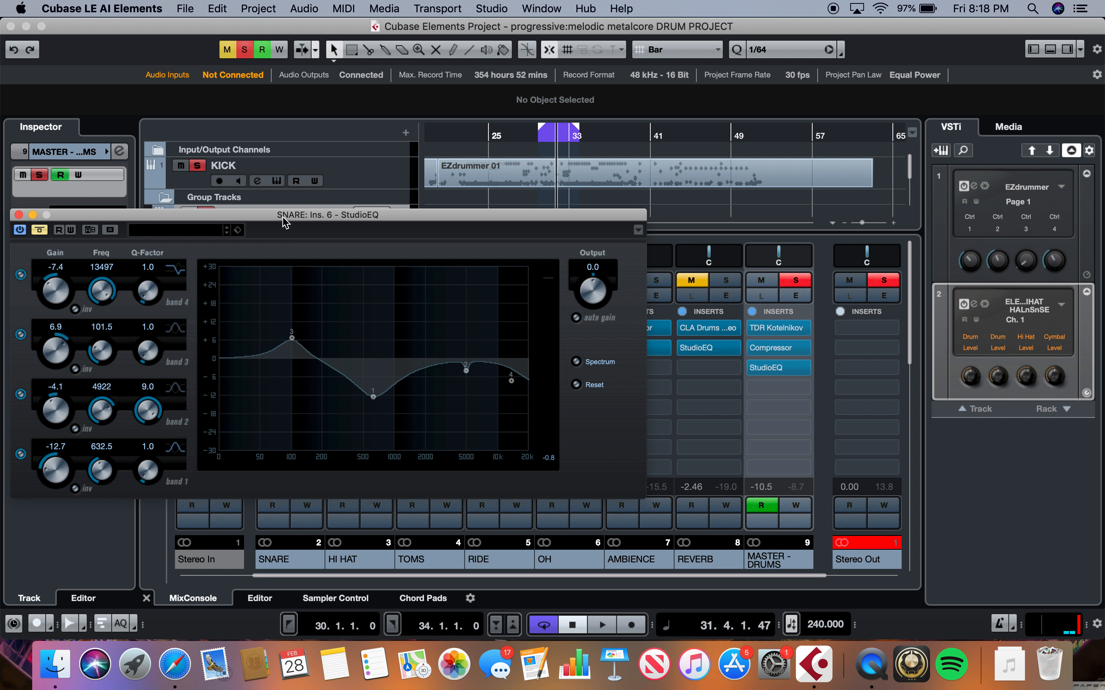
pyautogui.moveTo(285, 223); pyautogui.dragTo(534, 169)
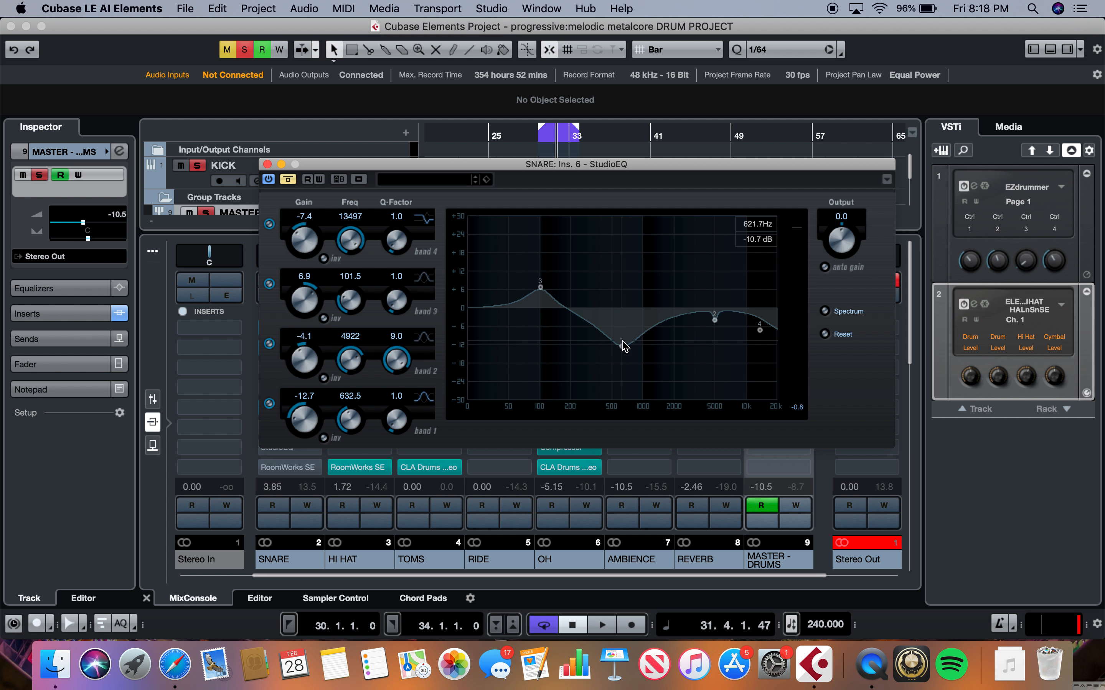
pyautogui.click(827, 313)
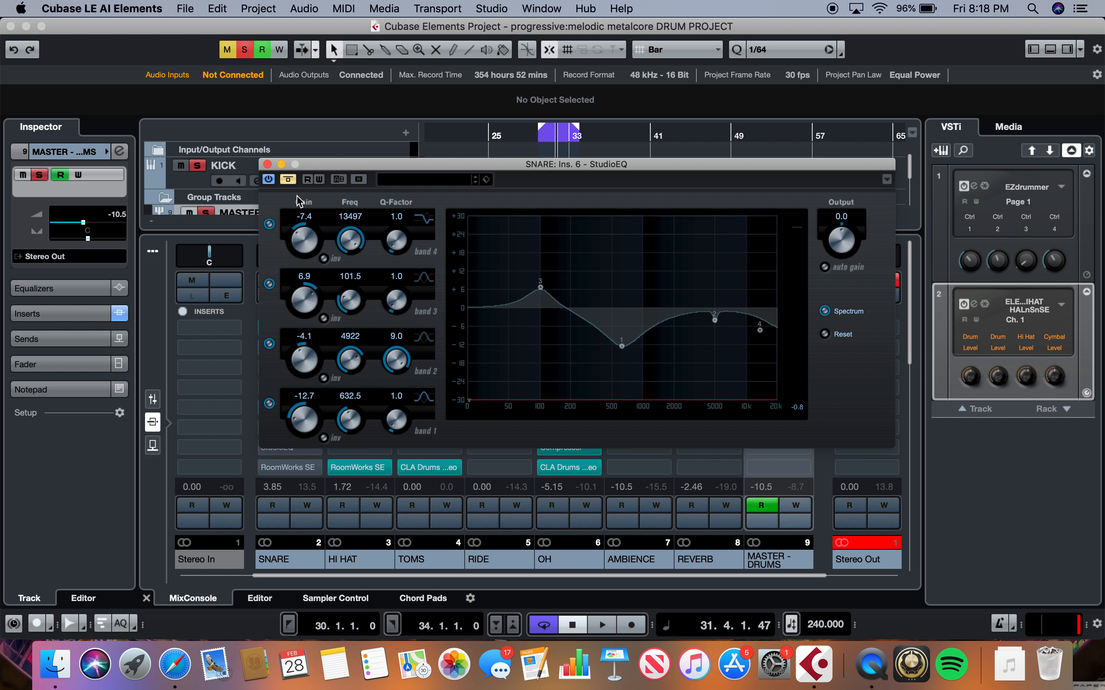
# Step: Play the looped snare with StudioEQ bypassed, take it off bypass, and play the loop again to compare
pyautogui.press('space')
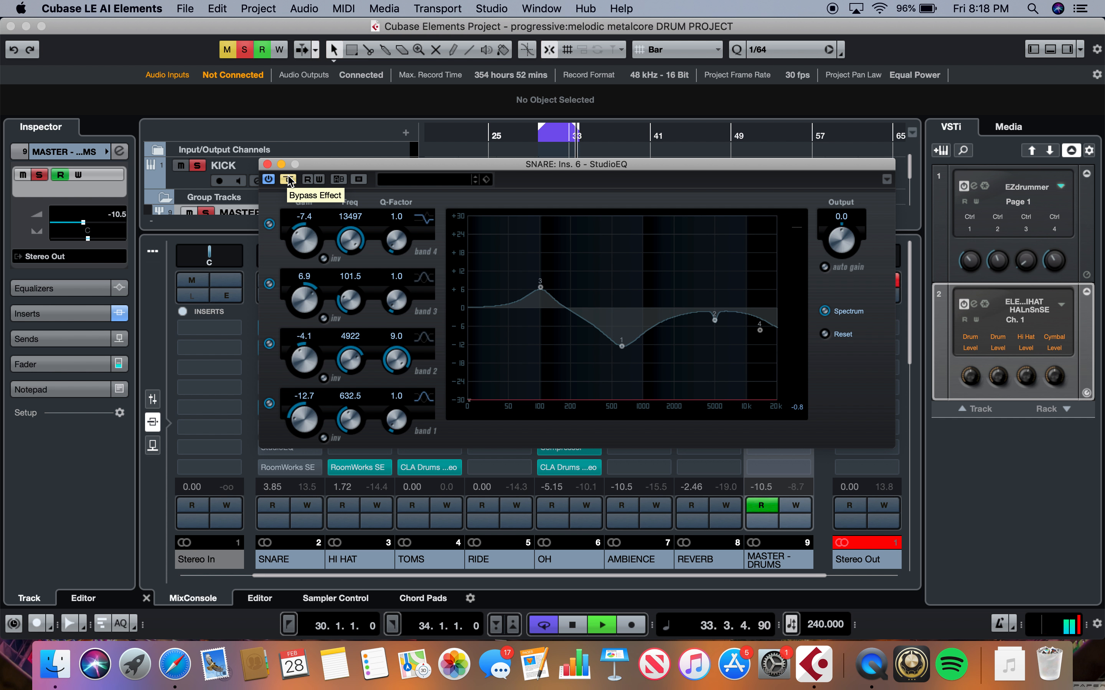
pyautogui.press('space')
pyautogui.click(288, 179)
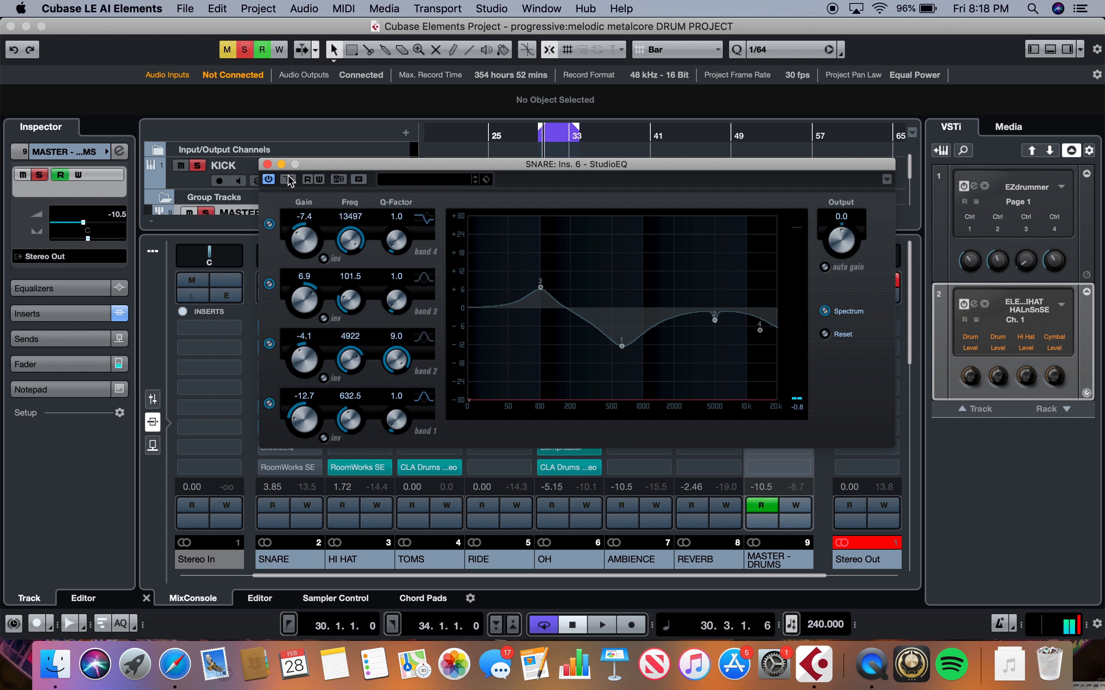
pyautogui.press('space')
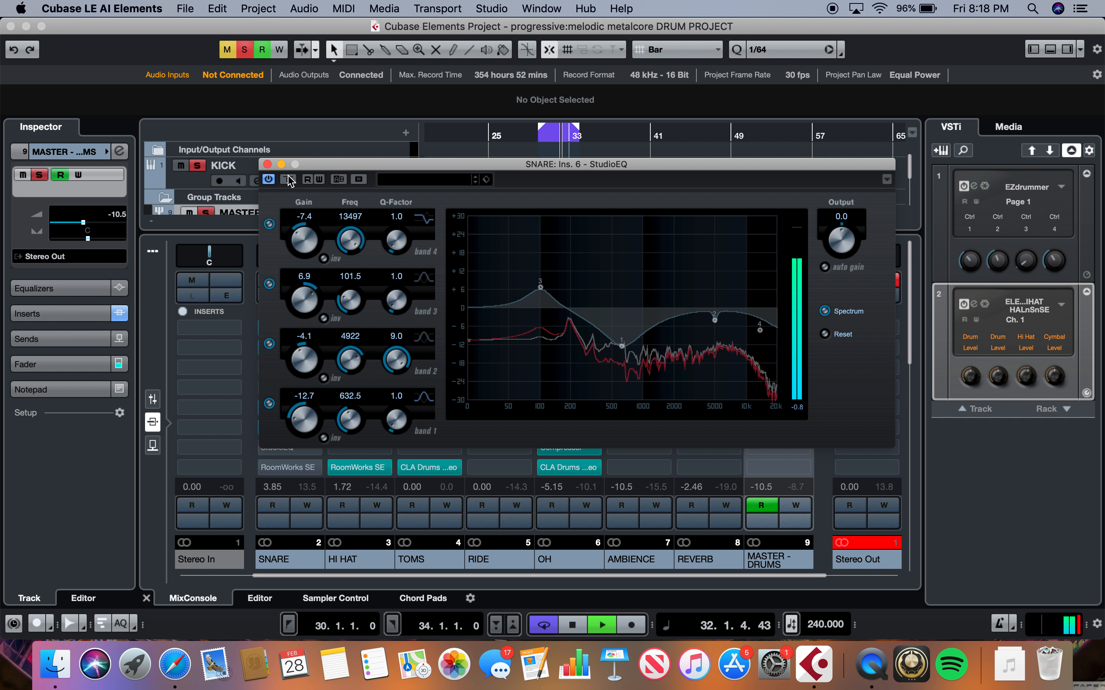
pyautogui.press('space')
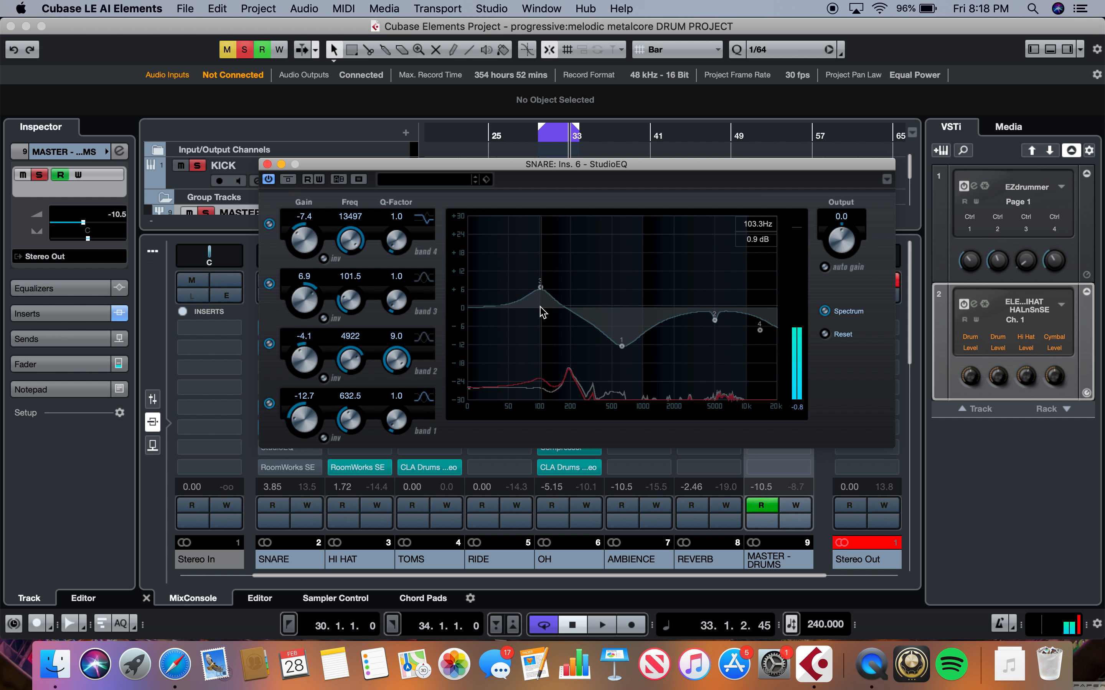
# Step: Return the playhead to bar 30 and compare the looped snare with StudioEQ's band 1 cut at 632.5 Hz off and on
pyautogui.click(540, 138)
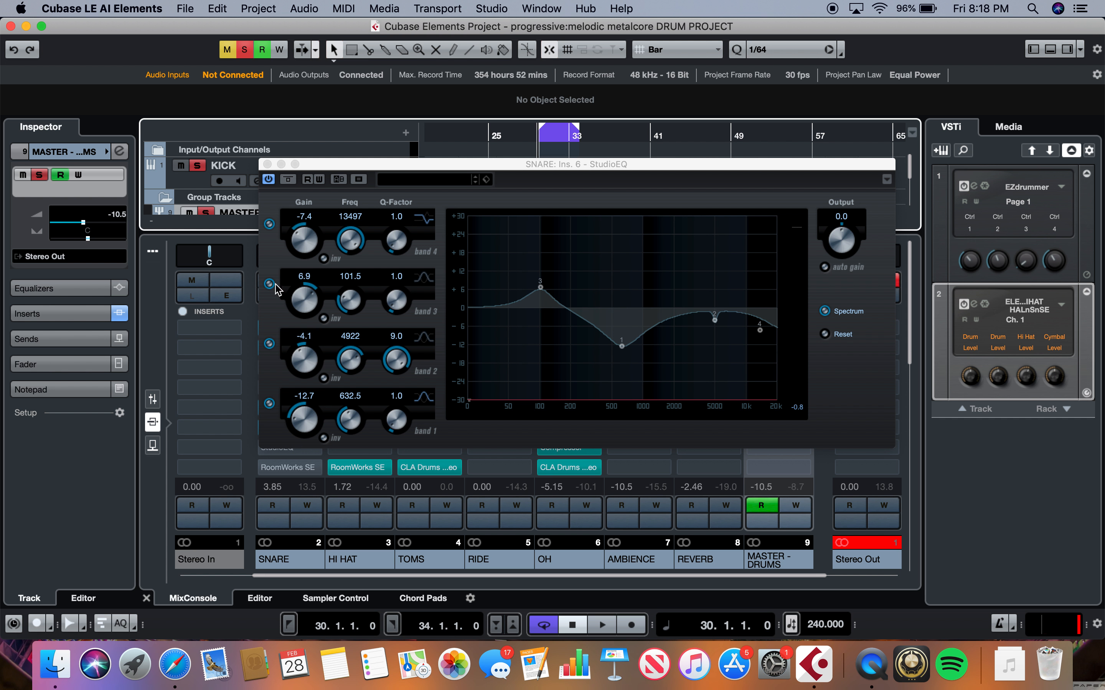
pyautogui.click(269, 404)
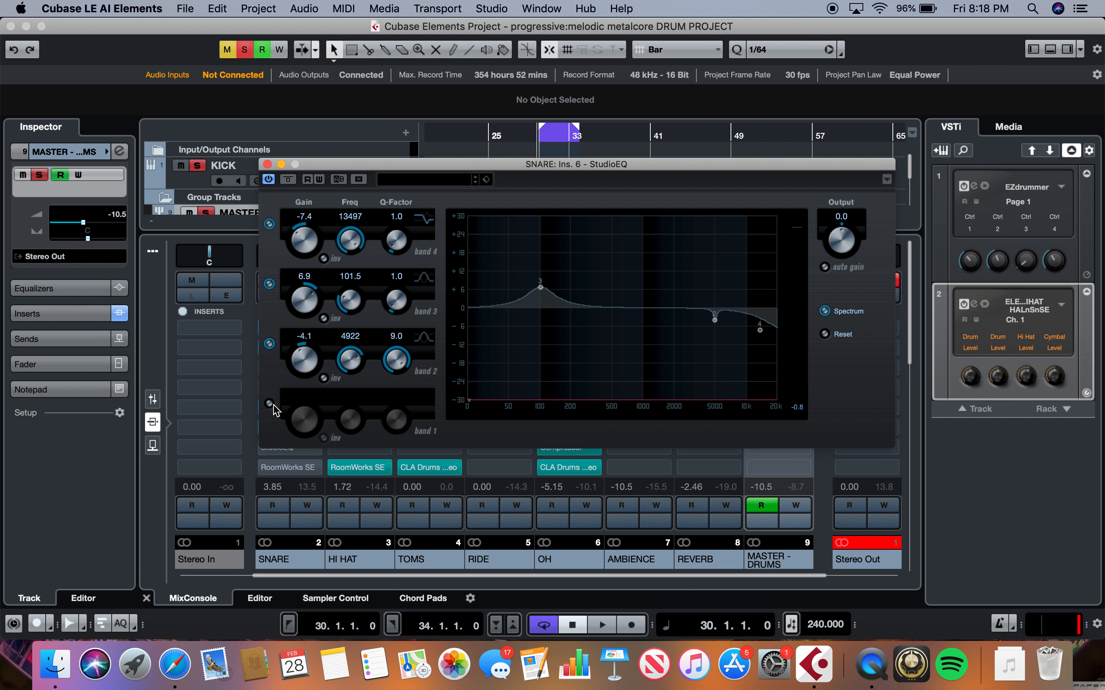
pyautogui.press('space')
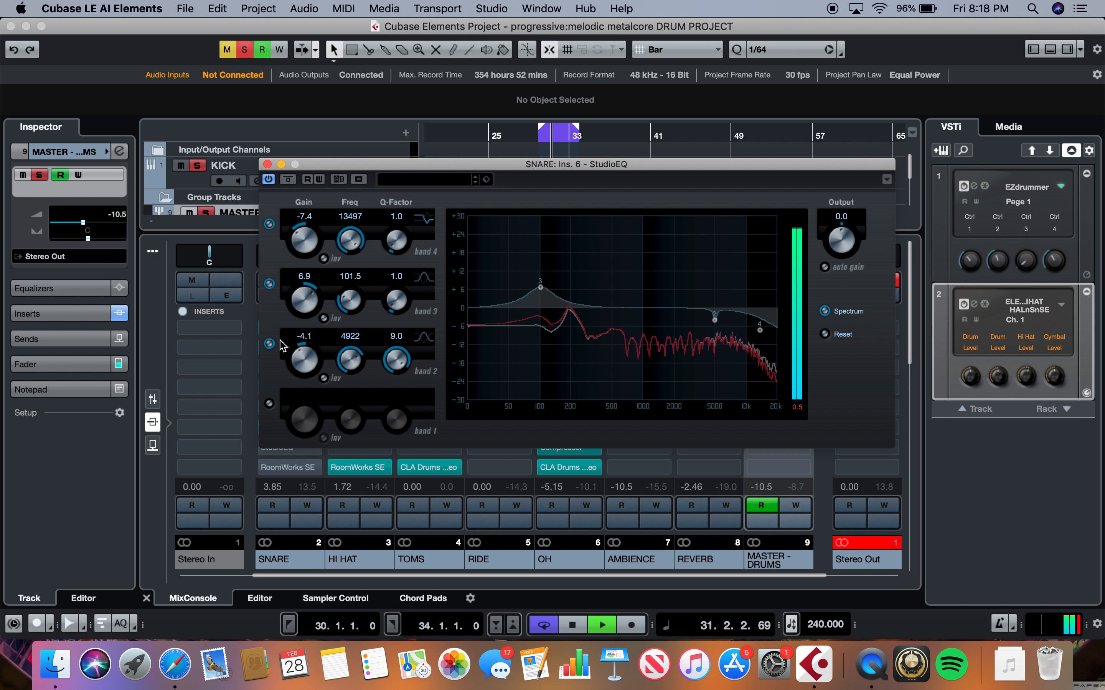
pyautogui.press('space')
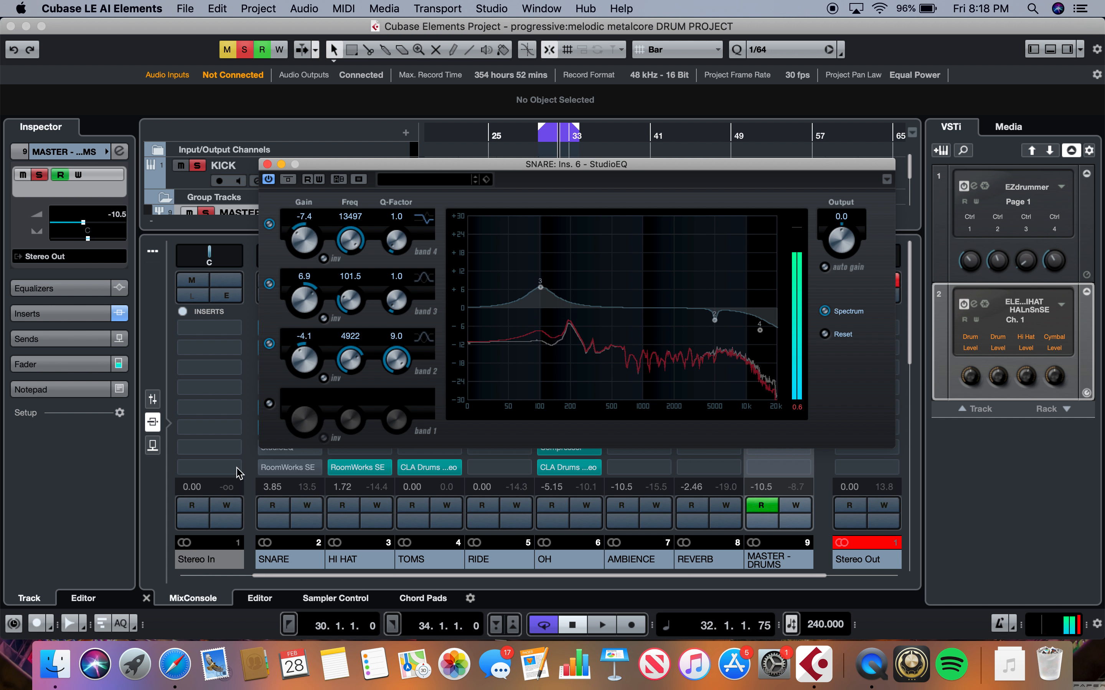
pyautogui.click(269, 404)
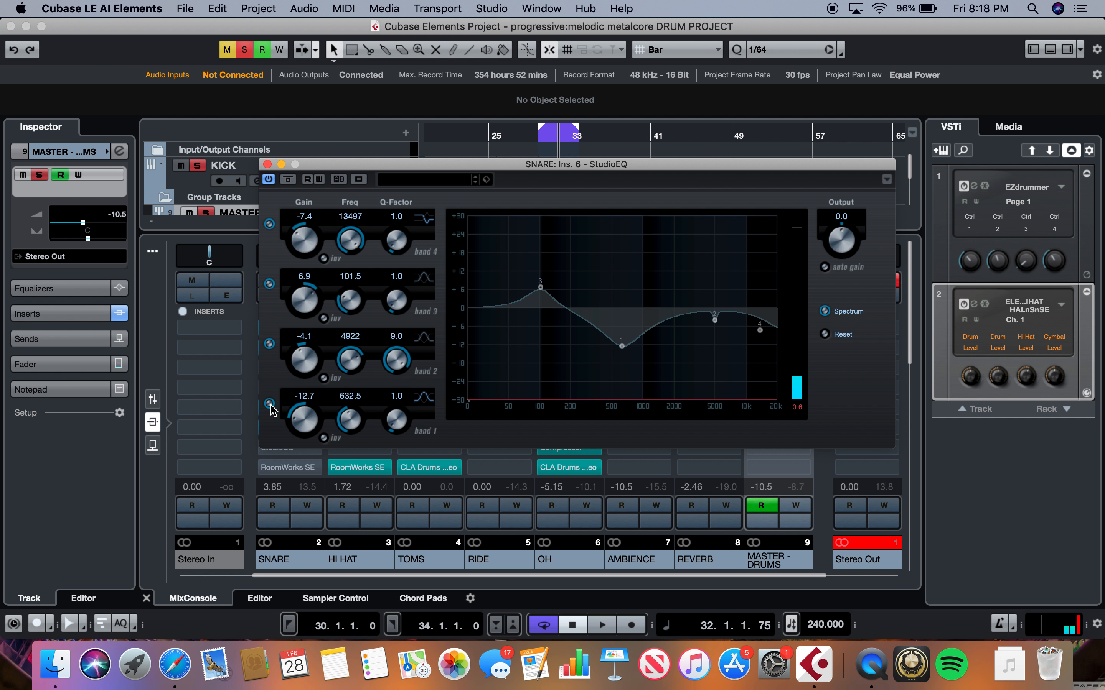
pyautogui.press('space')
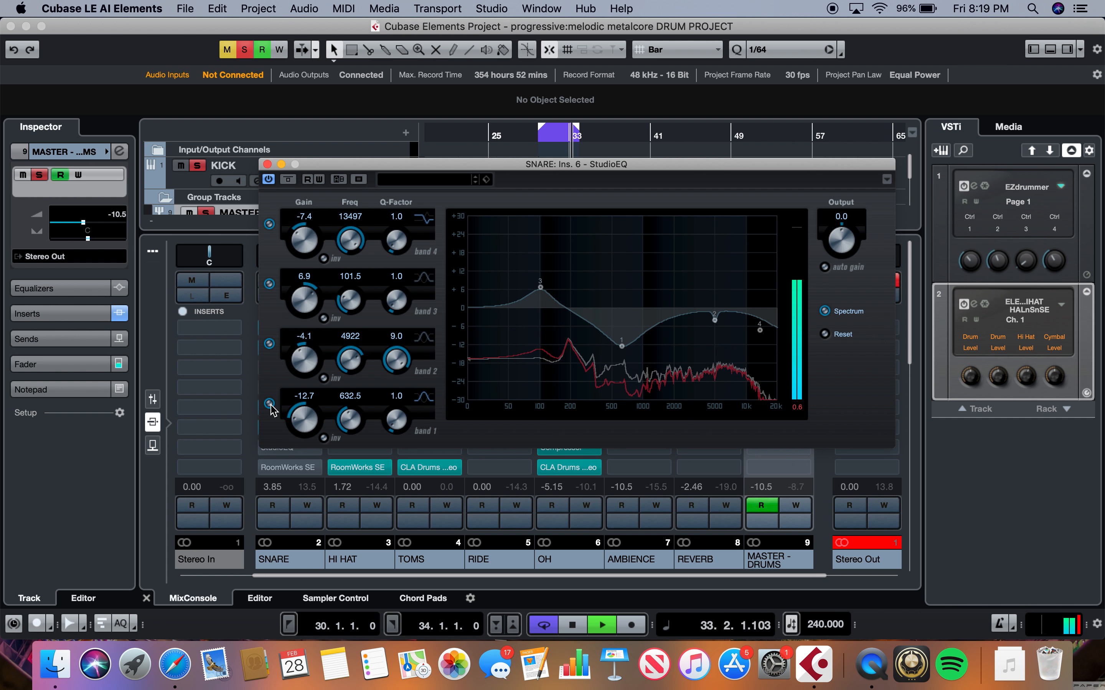
pyautogui.press('space')
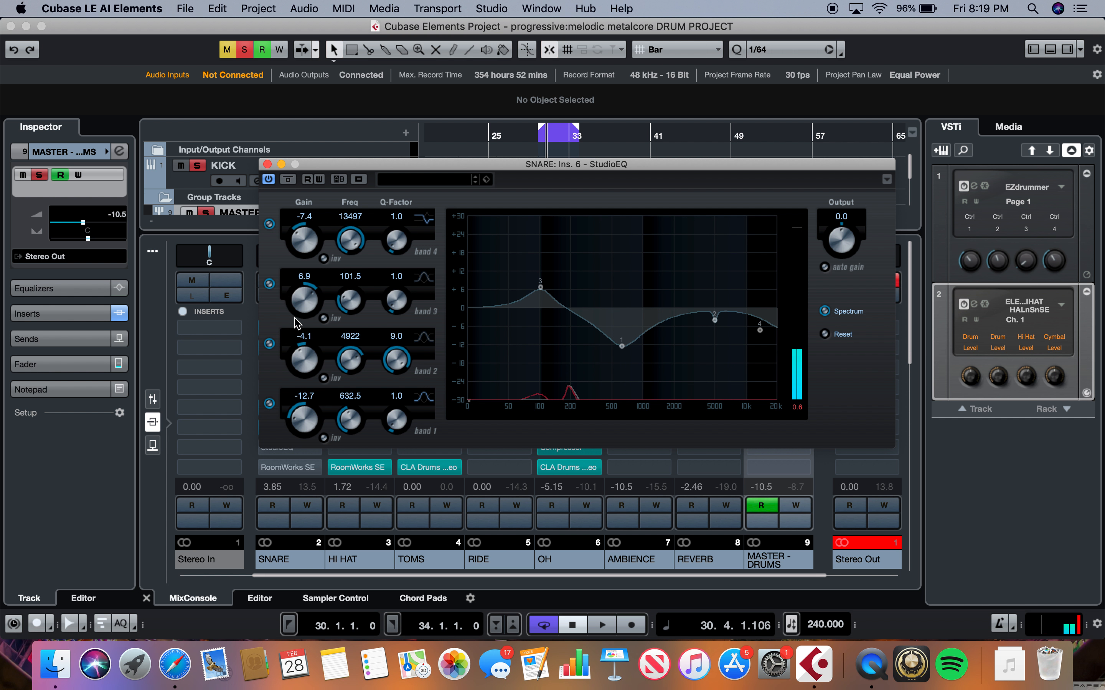
# Step: Compare the looped snare with StudioEQ's band 3 boost at 101.5 Hz off and on, and close the effect's window
pyautogui.click(271, 283)
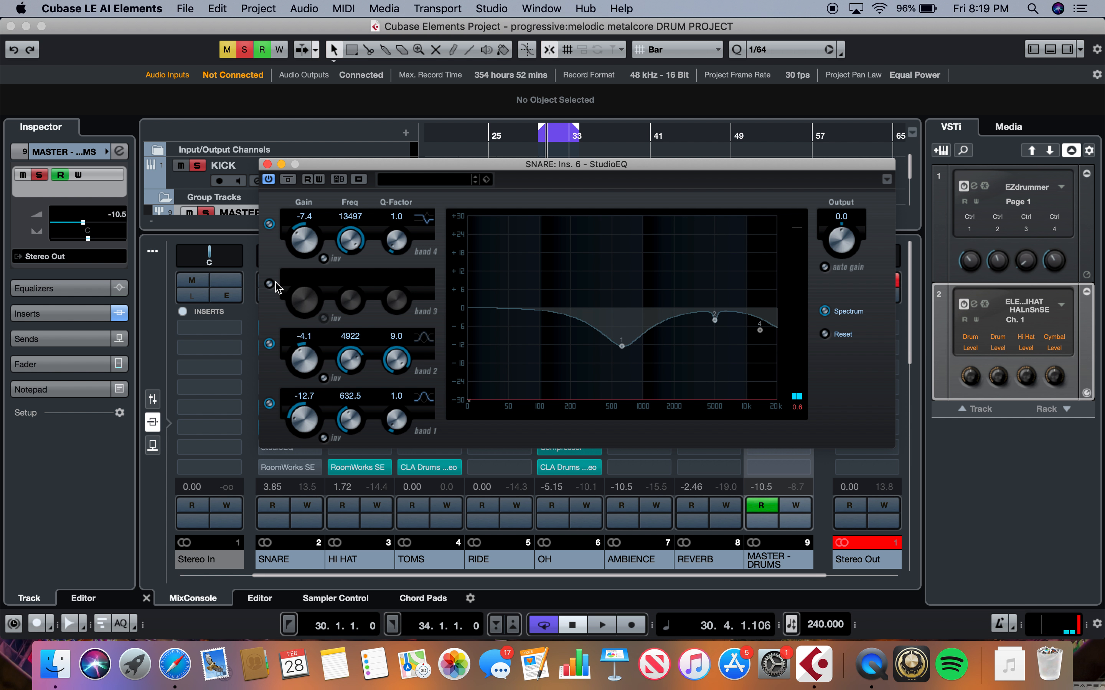
pyautogui.press('space')
pyautogui.click(270, 284)
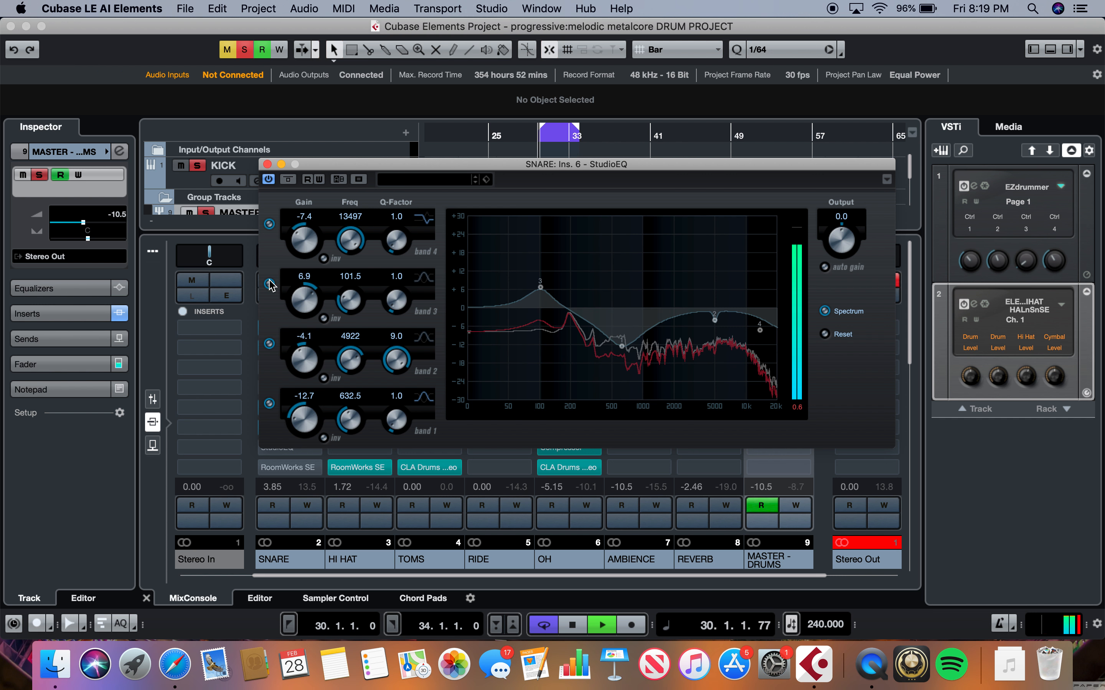
pyautogui.press('space')
pyautogui.click(267, 165)
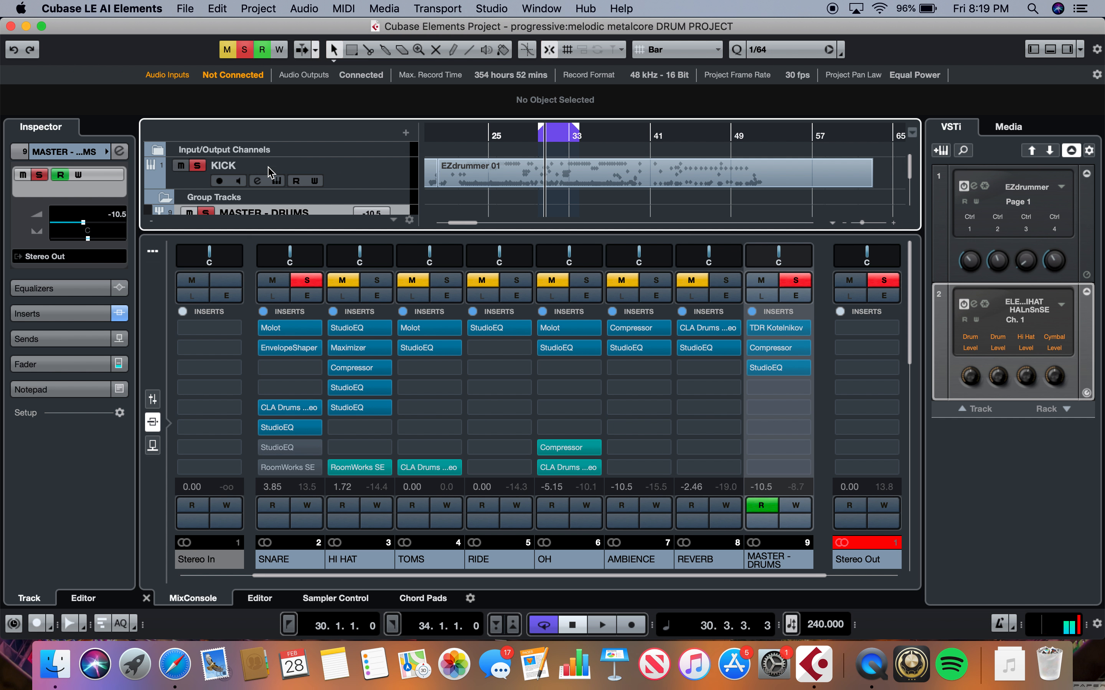
# Step: Open StudioEQ in the SNARE channel's seventh insert, take it off bypass, and play the looped snare
pyautogui.click(290, 448)
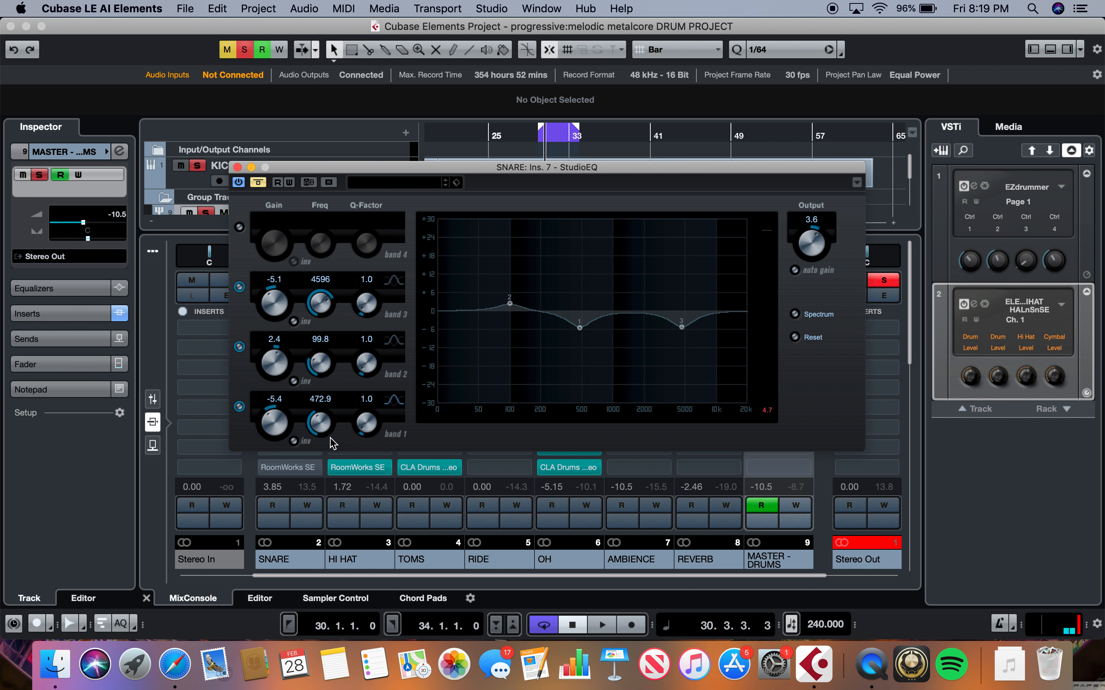
pyautogui.click(257, 185)
pyautogui.press('space')
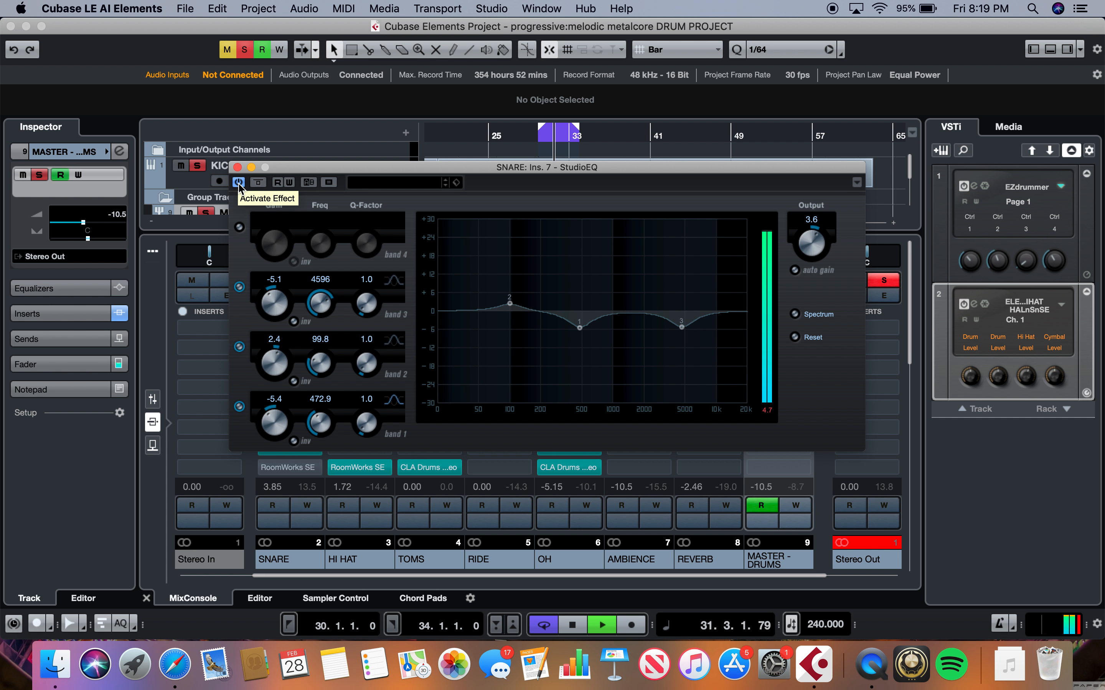
# Step: Compare the looped snare with the seventh insert's StudioEQ deactivated and activated, leave it on, stop playback, and close its window
pyautogui.click(238, 183)
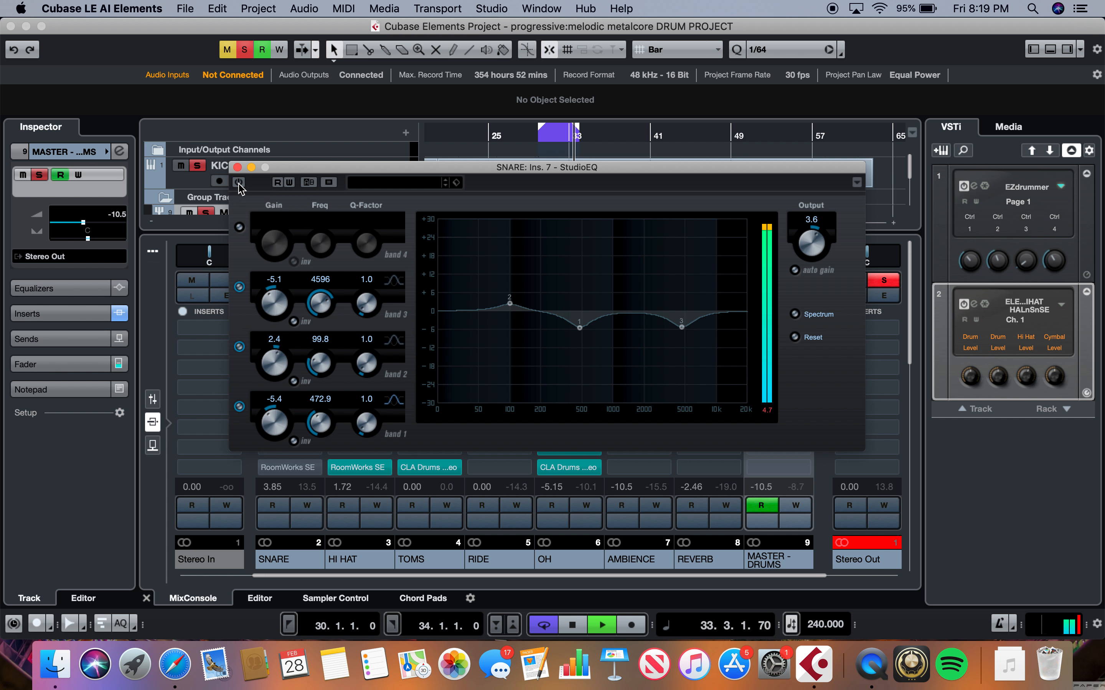
pyautogui.click(239, 183)
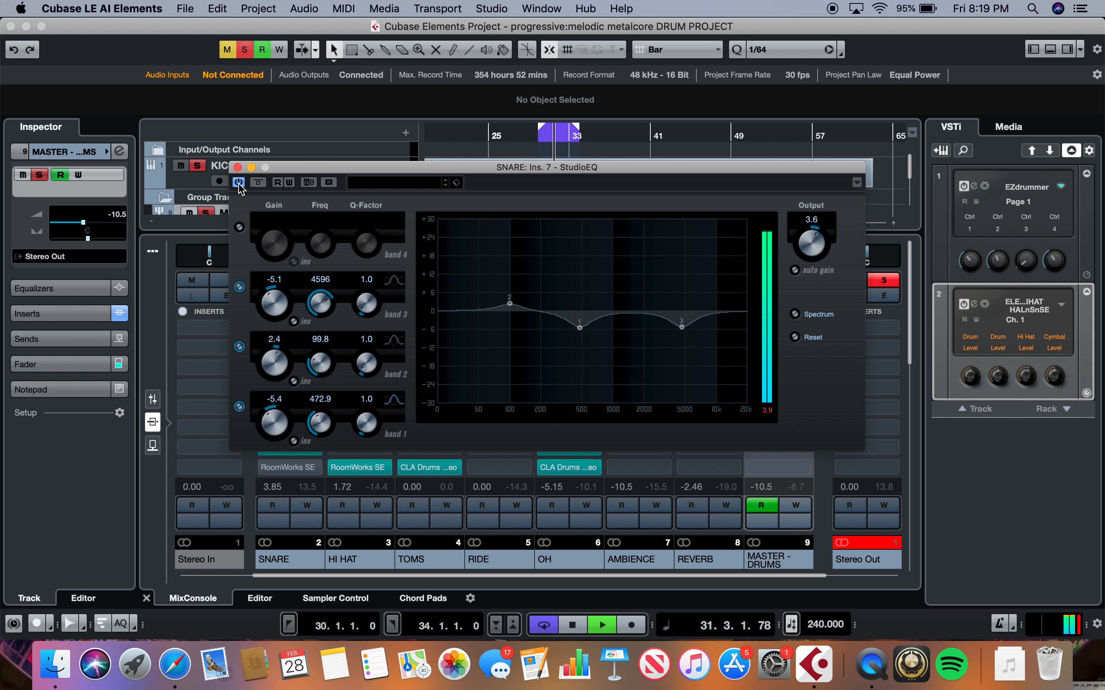
pyautogui.press('space')
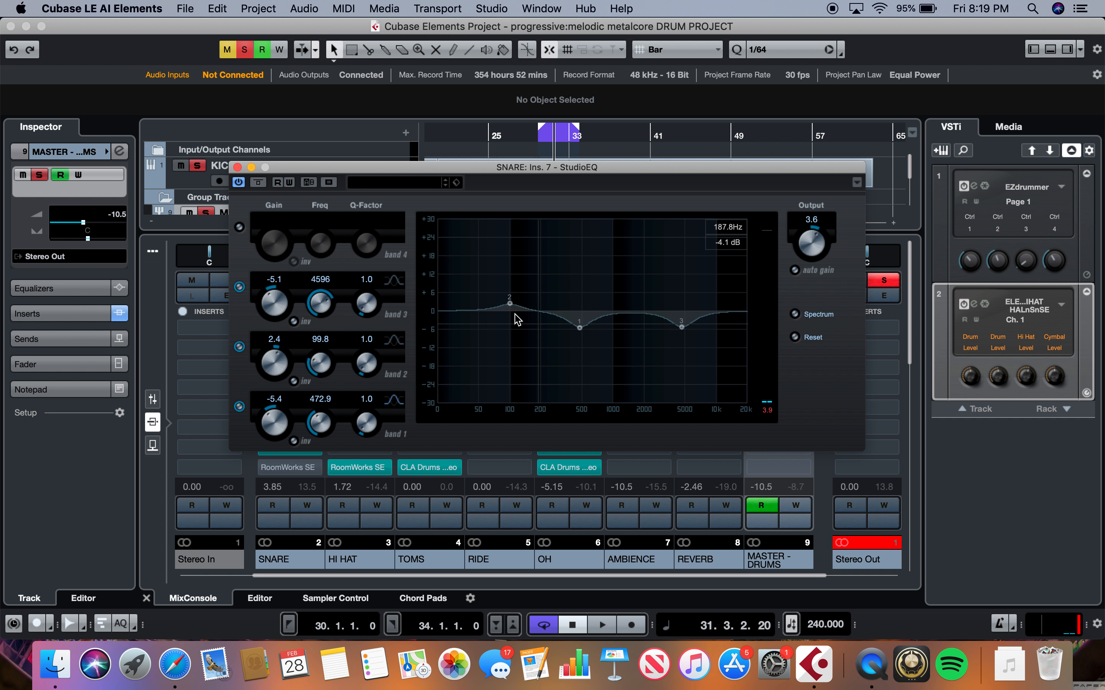
pyautogui.click(237, 167)
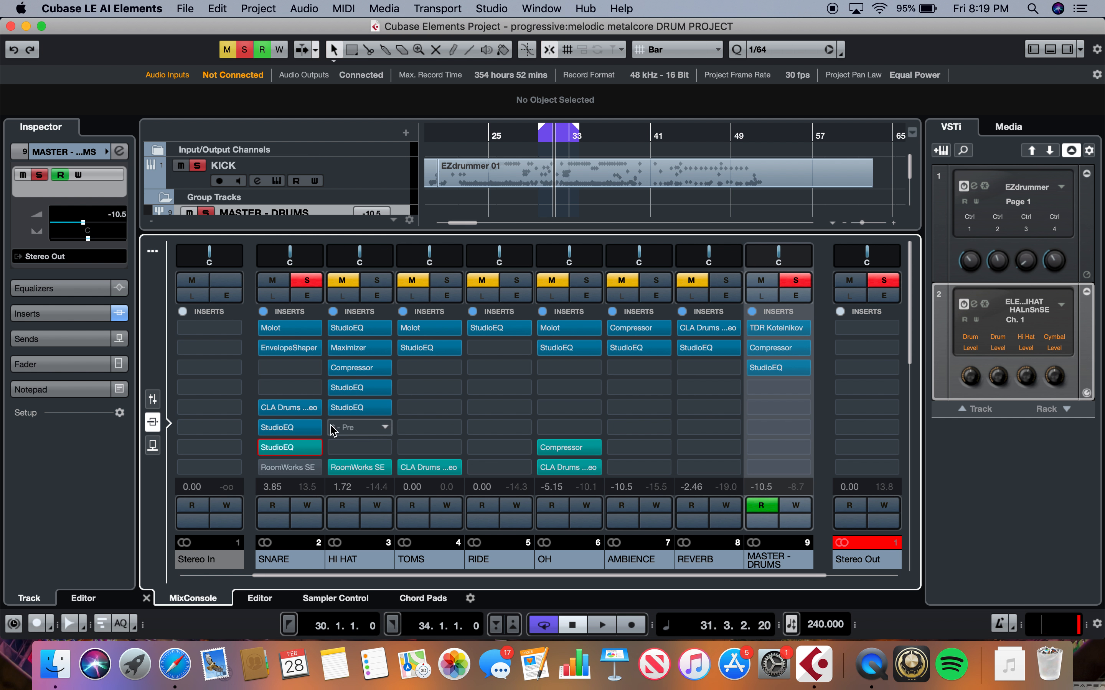
# Step: Open RoomWorks SE in the SNARE channel's eighth insert, take it off bypass, and play the looped snare
pyautogui.doubleClick(298, 470)
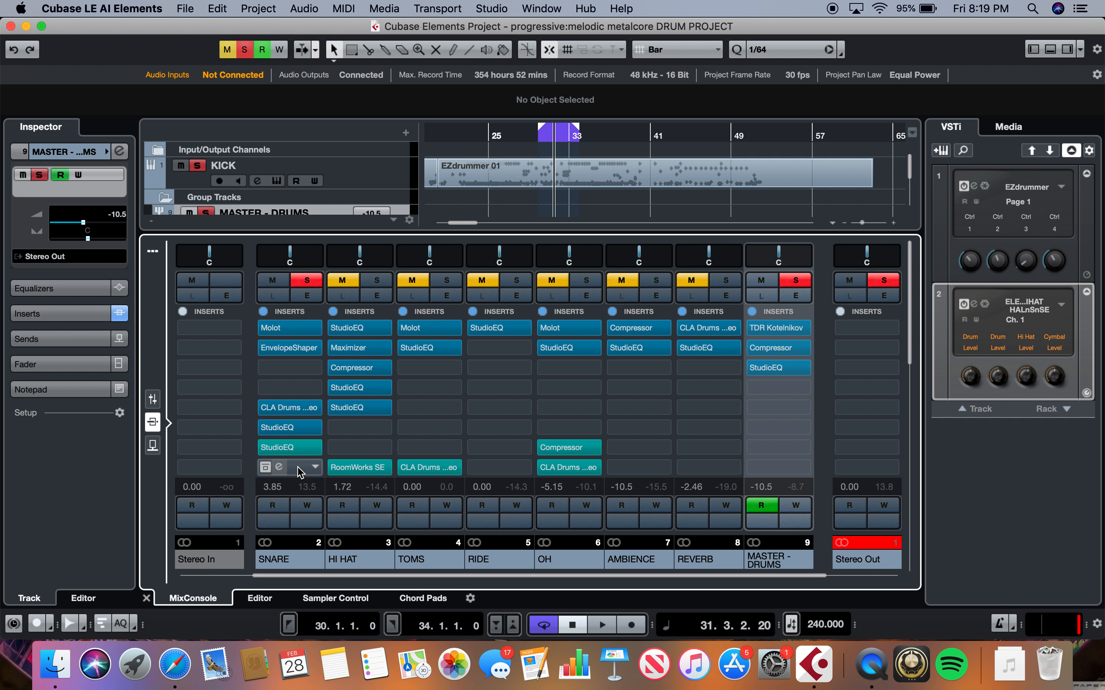
pyautogui.click(299, 470)
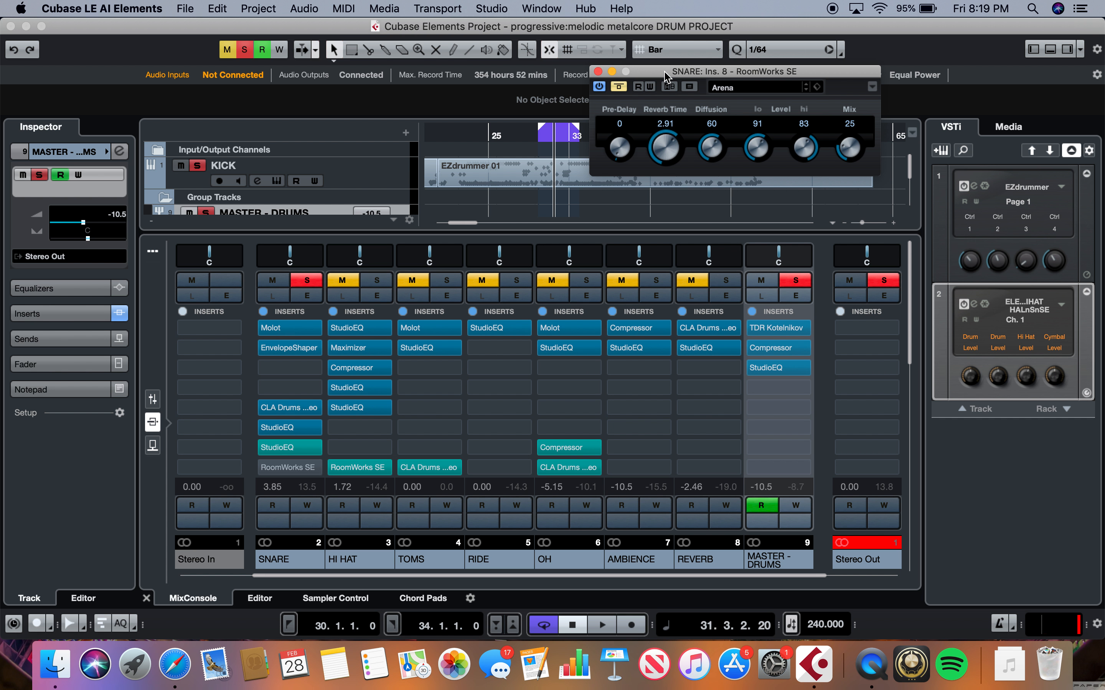
pyautogui.moveTo(663, 72); pyautogui.dragTo(644, 86)
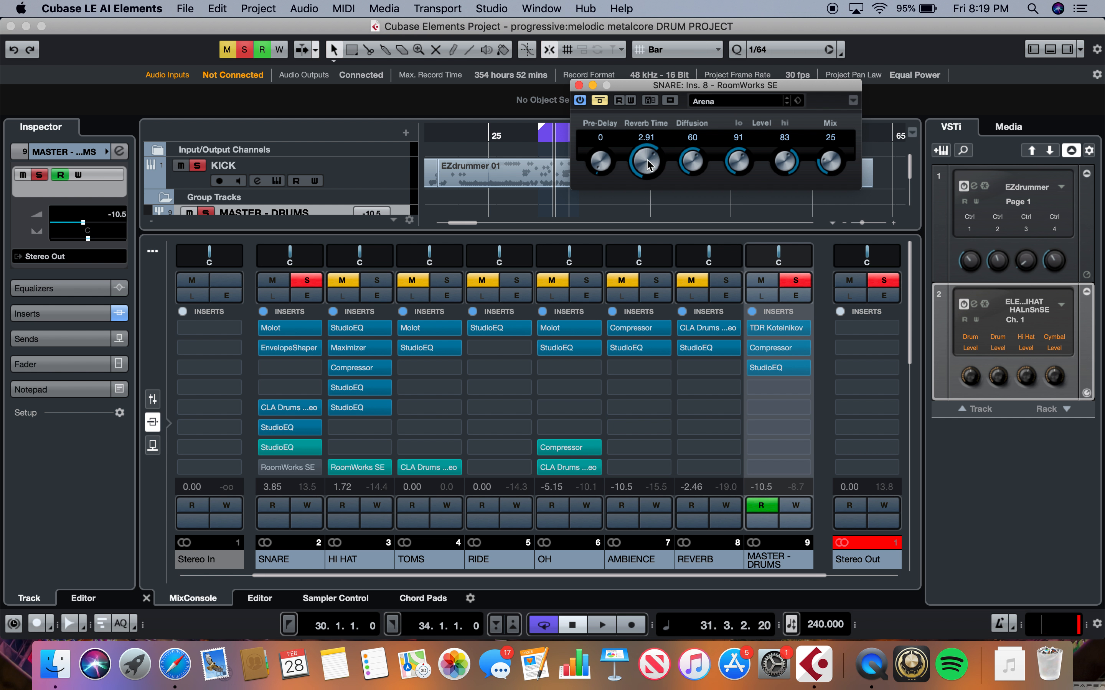
pyautogui.click(599, 102)
pyautogui.press('space')
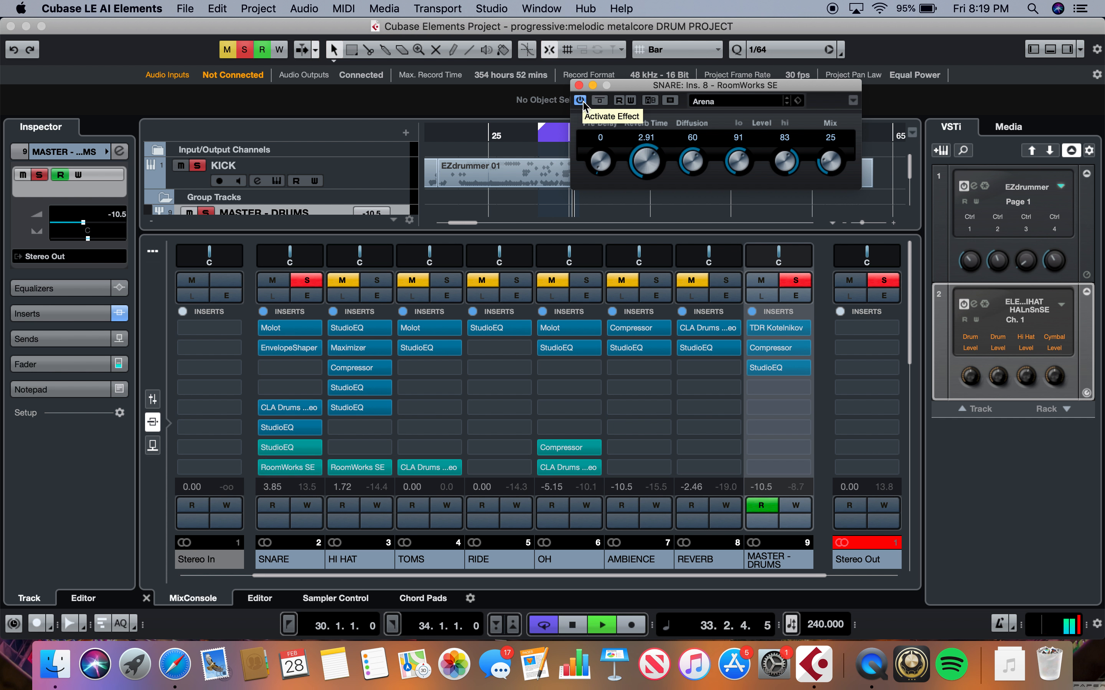
# Step: Compare the looped snare with RoomWorks SE's Arena reverb deactivated and activated, leave it on, stop playback, and close its window
pyautogui.click(581, 101)
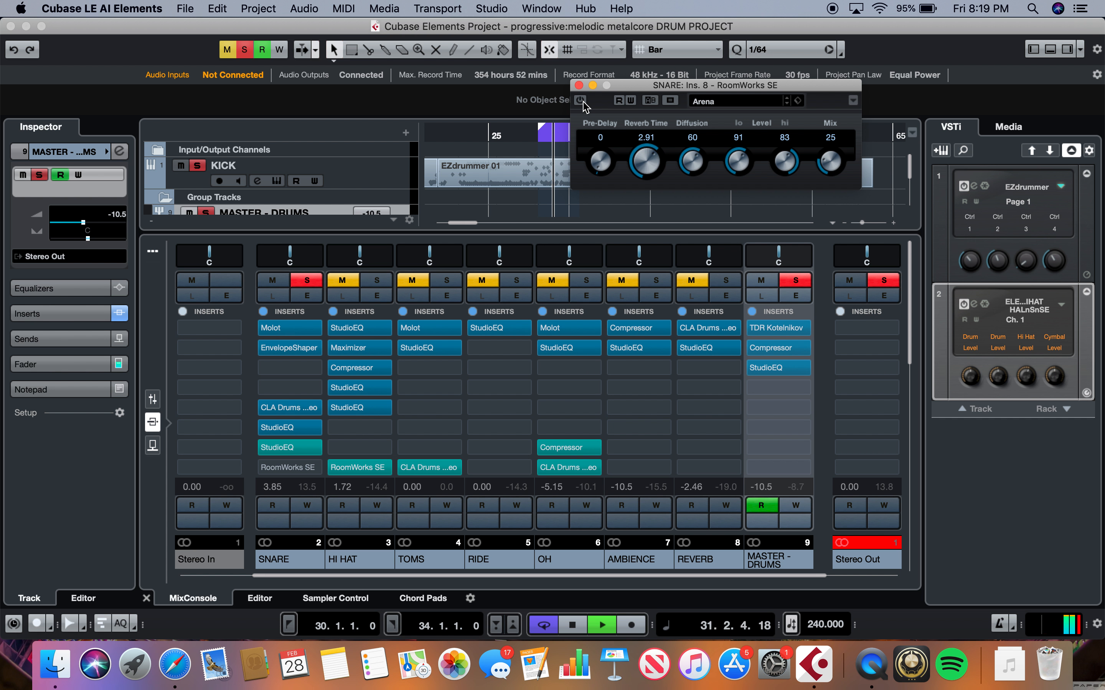
pyautogui.click(581, 101)
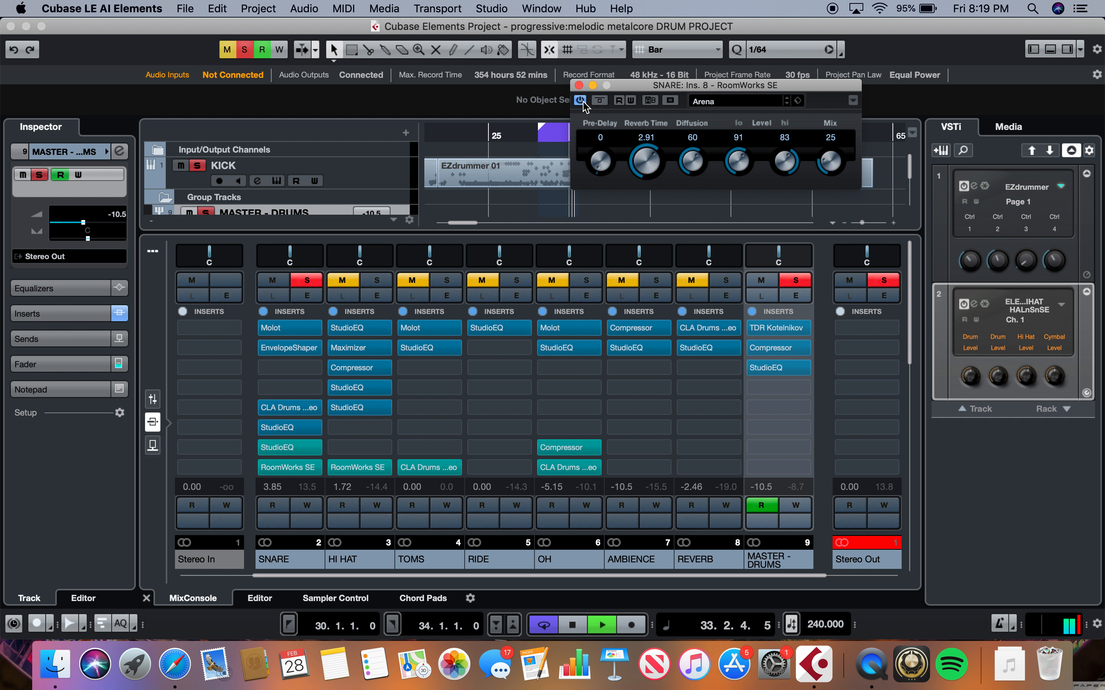
pyautogui.press('space')
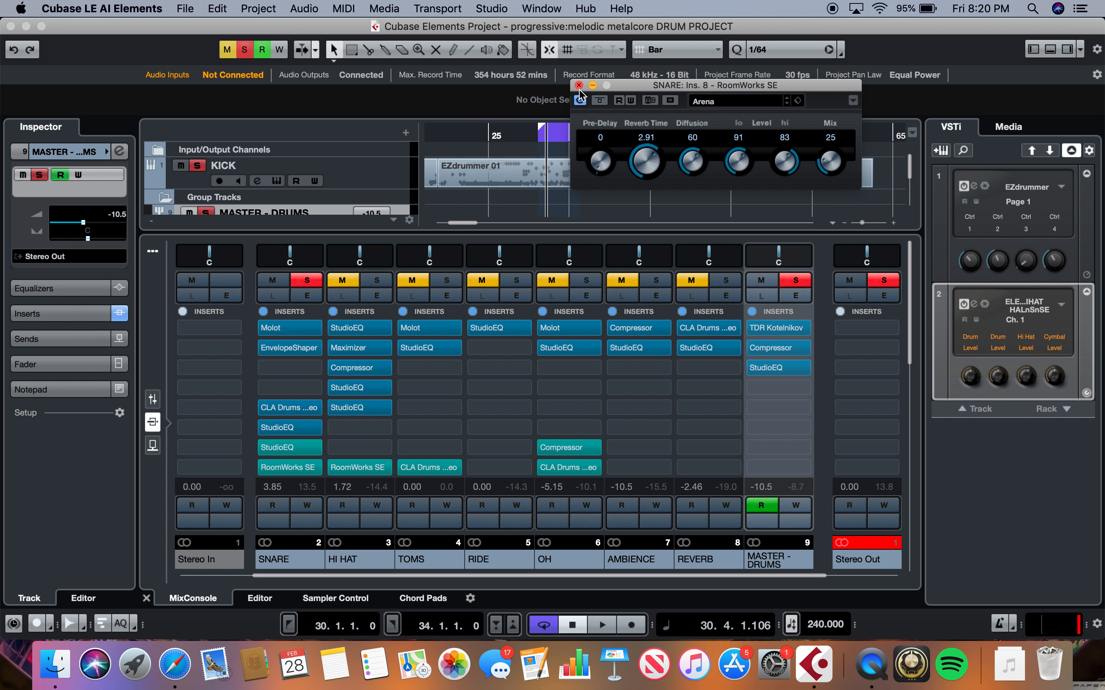
pyautogui.click(578, 86)
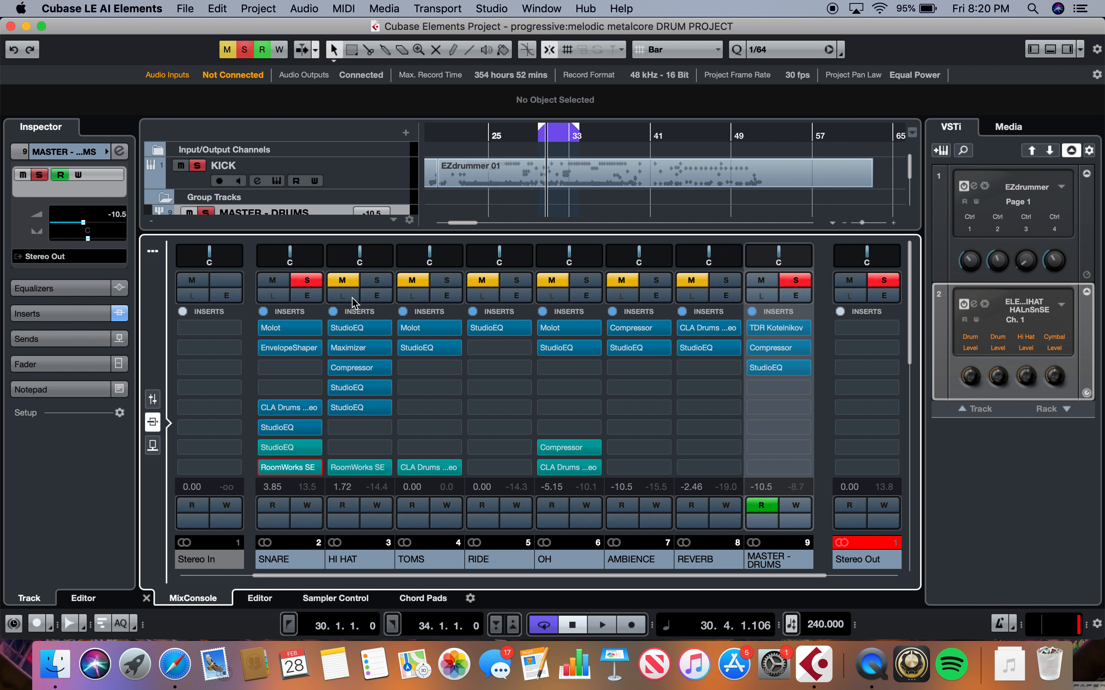